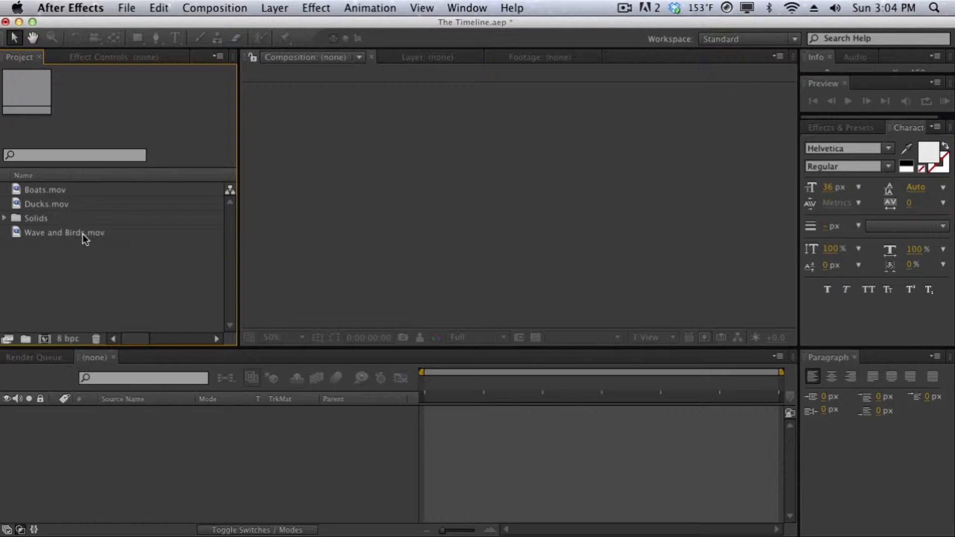
- Create a new composition named Main Comp at 1280 x 720 px with the aspect ratio locked
click(212, 8)
click(208, 25)
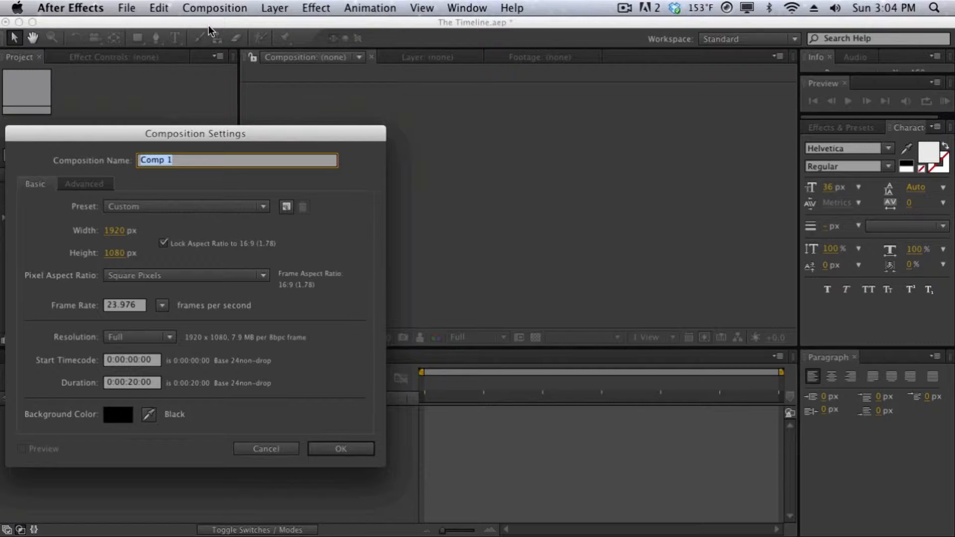
text(Main Comp)
click(106, 229)
text(12)
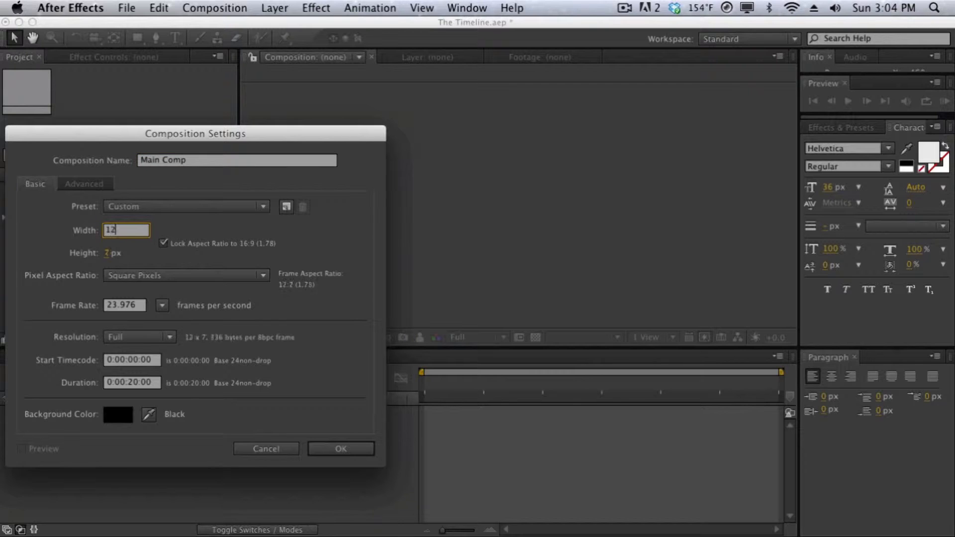
text(80)
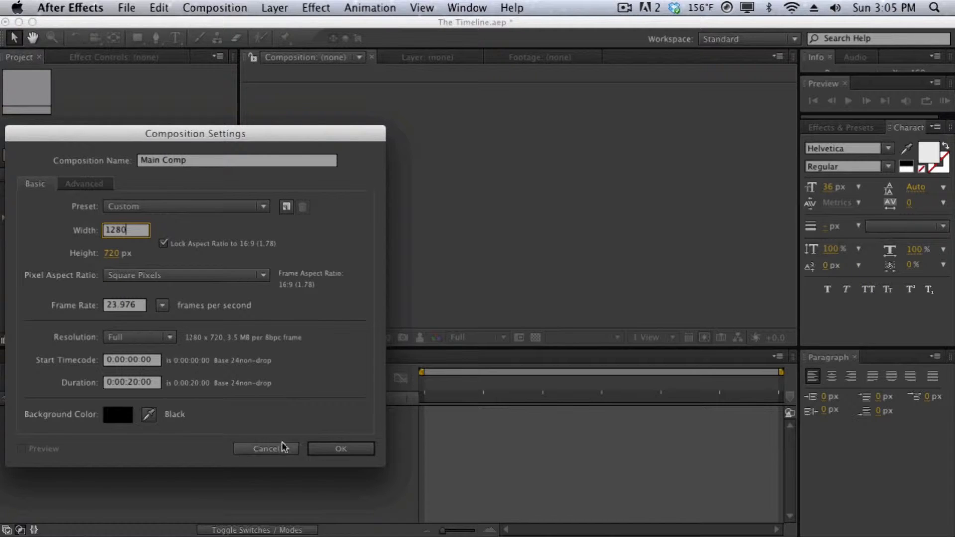
click(339, 451)
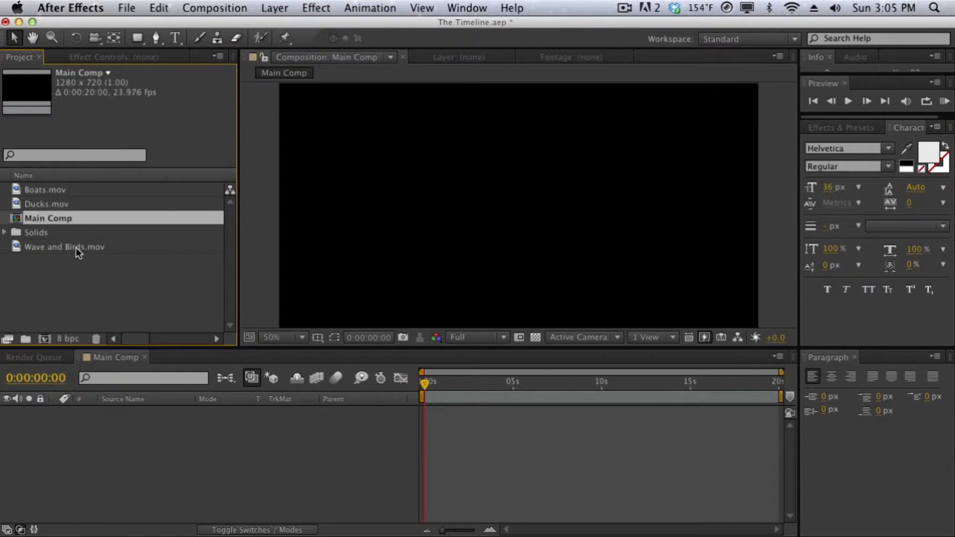
- Add Wave and Birds.mov to the Main Comp timeline and widen the layer name column
drag(76, 247, 211, 476)
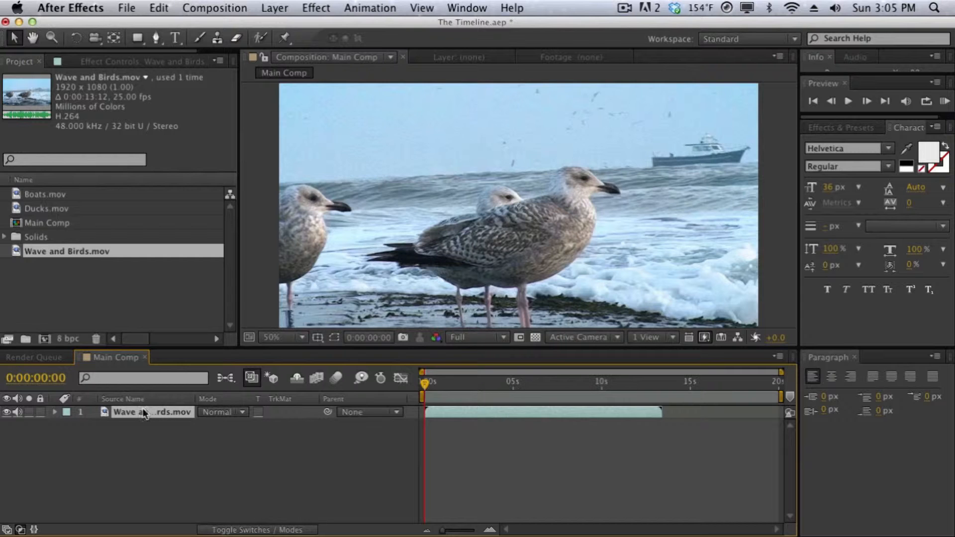
drag(196, 398, 228, 398)
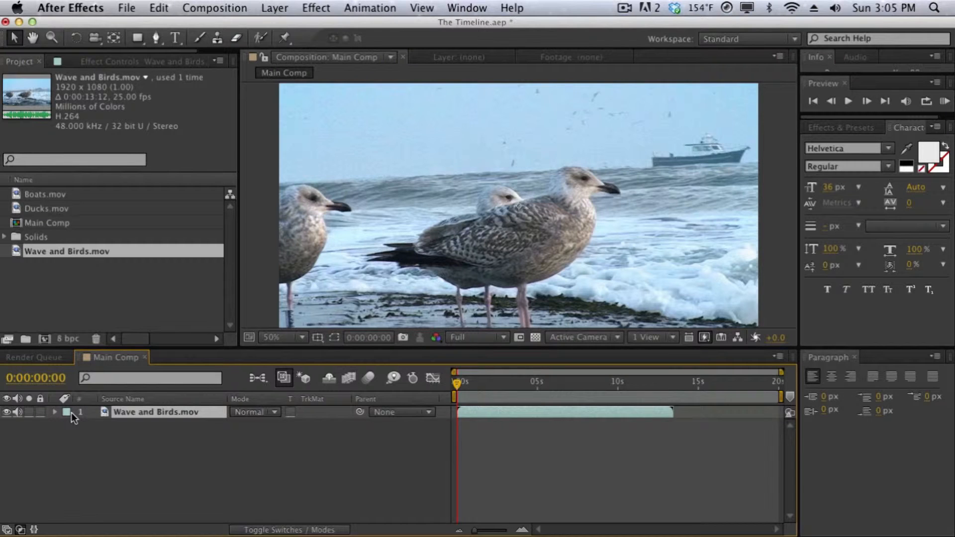
- Lock and unlock the Wave and Birds.mov layer, and switch its solo on and off
click(40, 412)
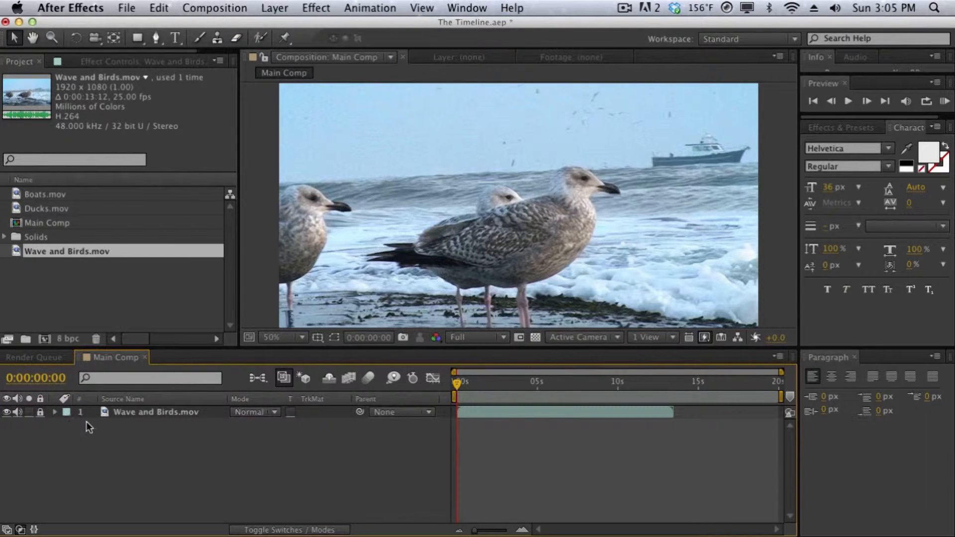
click(41, 412)
click(30, 413)
click(29, 413)
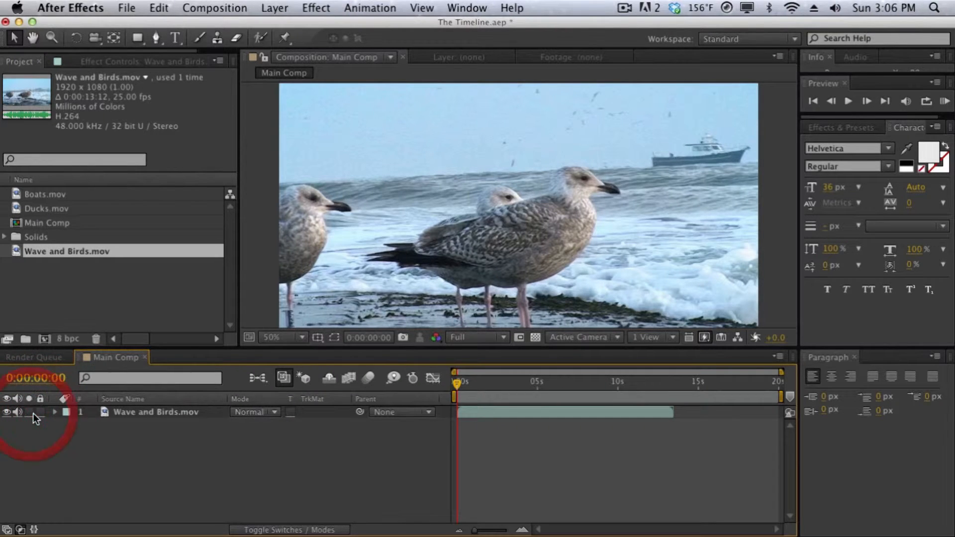
- Add Ducks.mov to the timeline above the Wave and Birds.mov layer
click(133, 208)
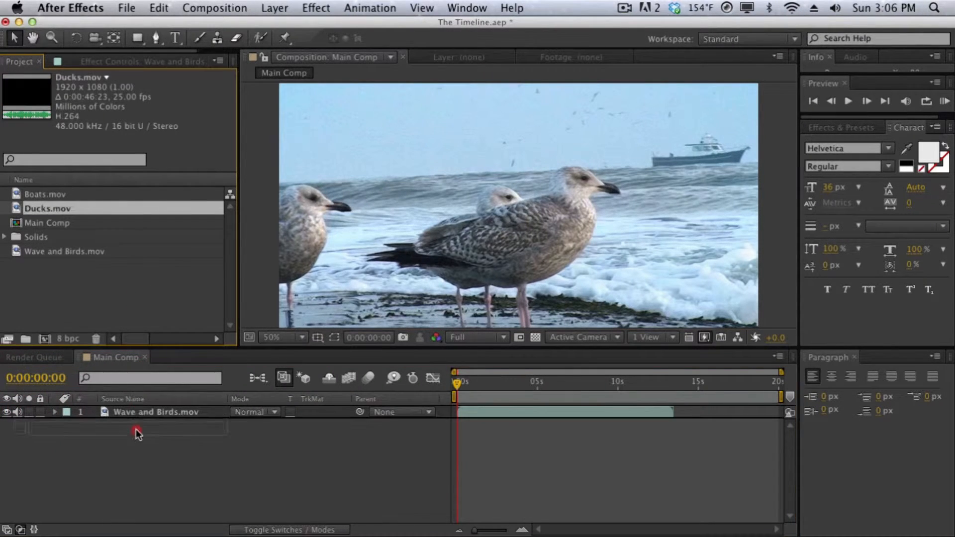
drag(136, 412, 137, 411)
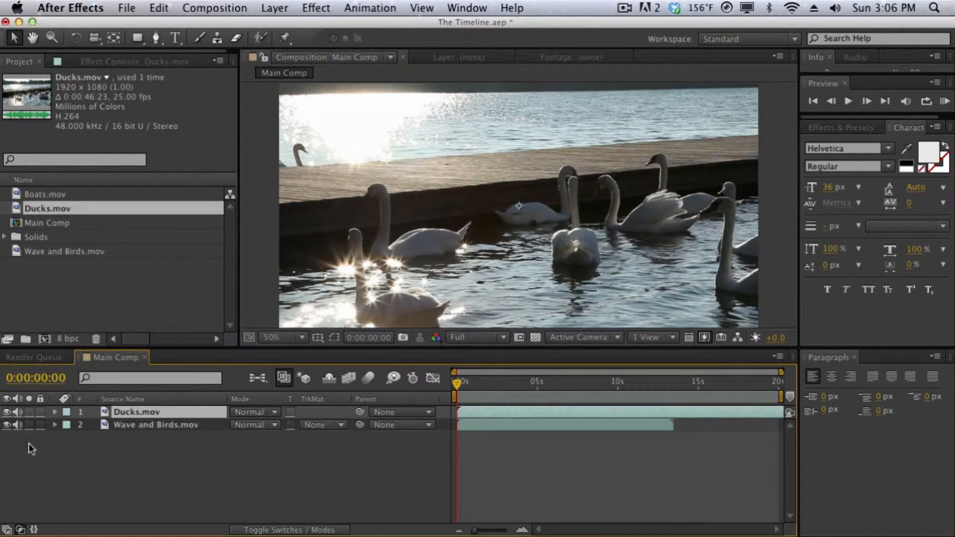
- Solo and unsolo the Wave and Birds.mov layer, and mute and unmute the Ducks.mov layer's audio
click(30, 425)
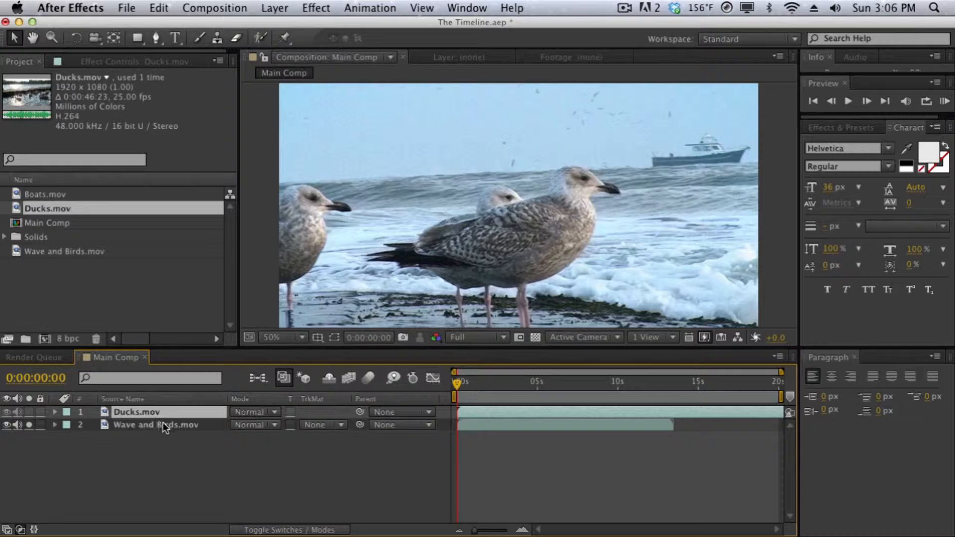
click(29, 425)
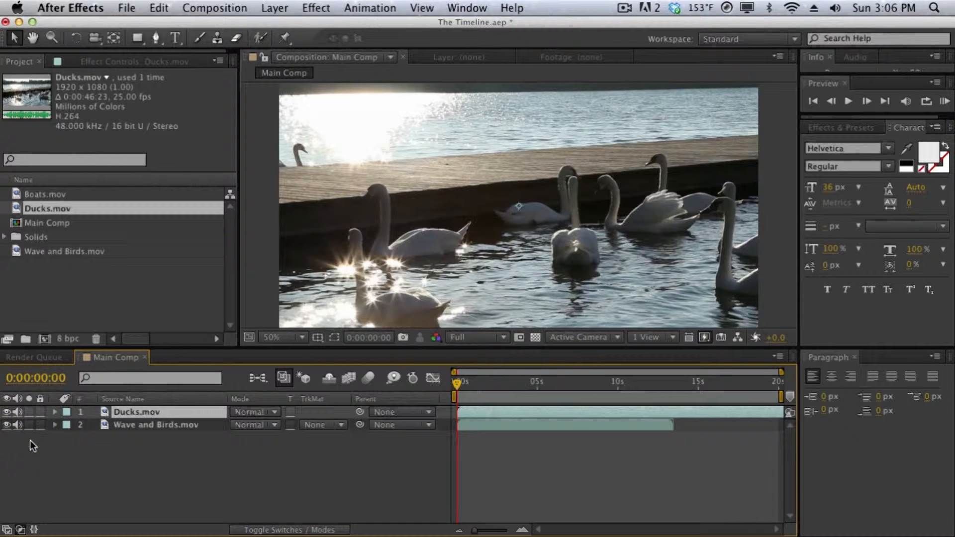
click(17, 413)
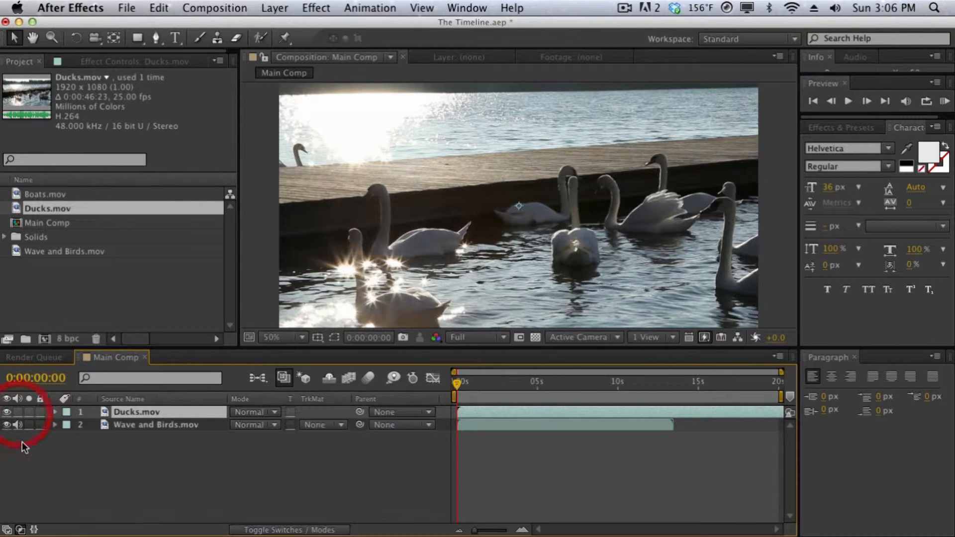
click(19, 411)
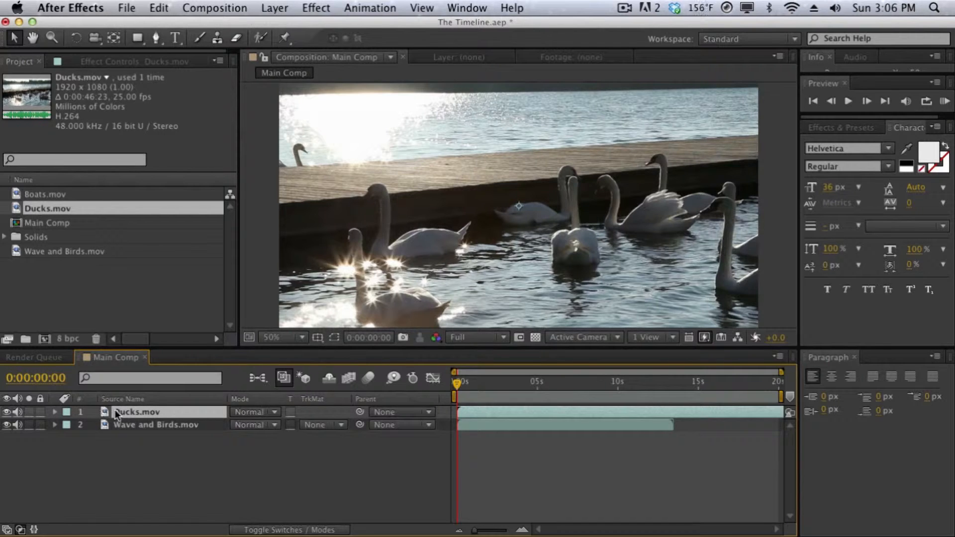
- Switch the Ducks.mov layer's video visibility off and back on to compare it with the layer underneath
click(8, 414)
click(9, 414)
click(6, 413)
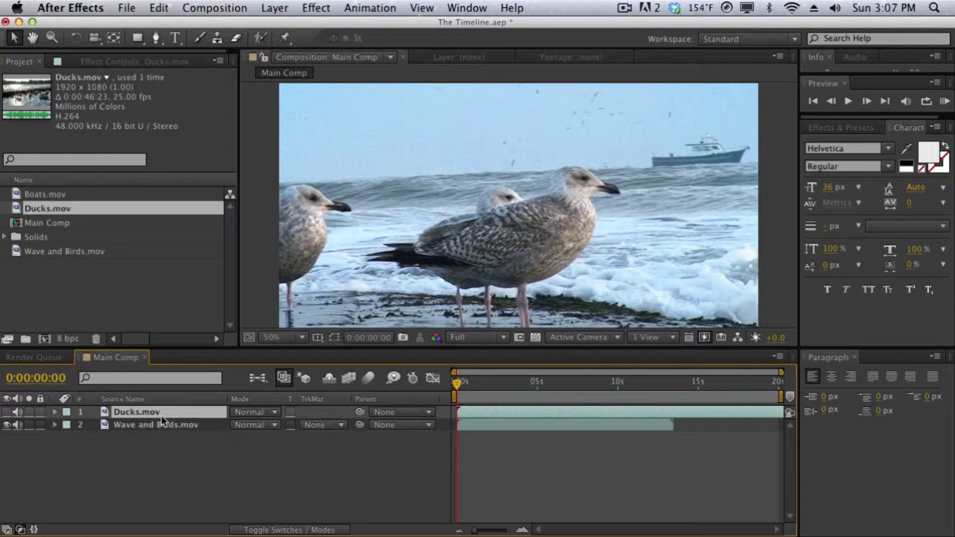
click(7, 412)
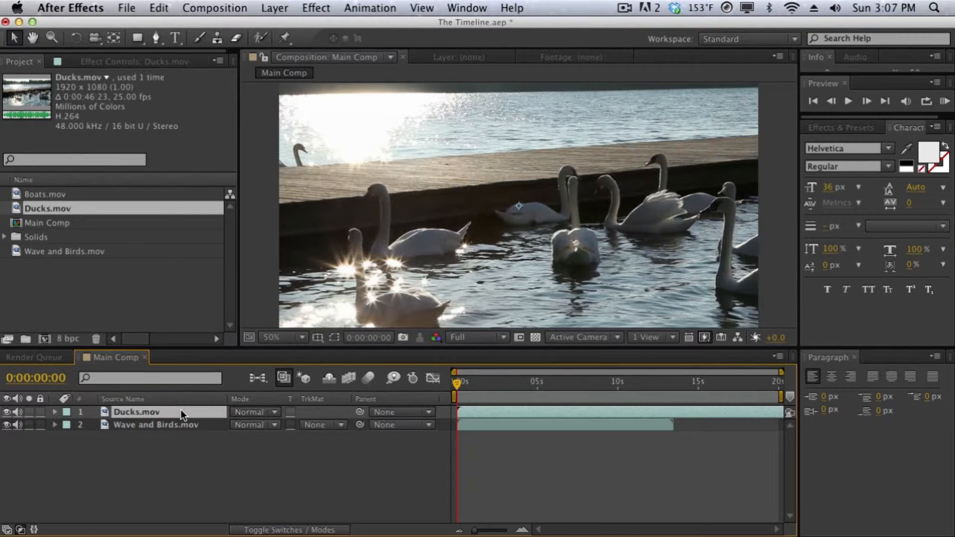
- Rename the Ducks.mov layer to Footage 1 and the Wave and Birds.mov layer to Footage 2
key(Return)
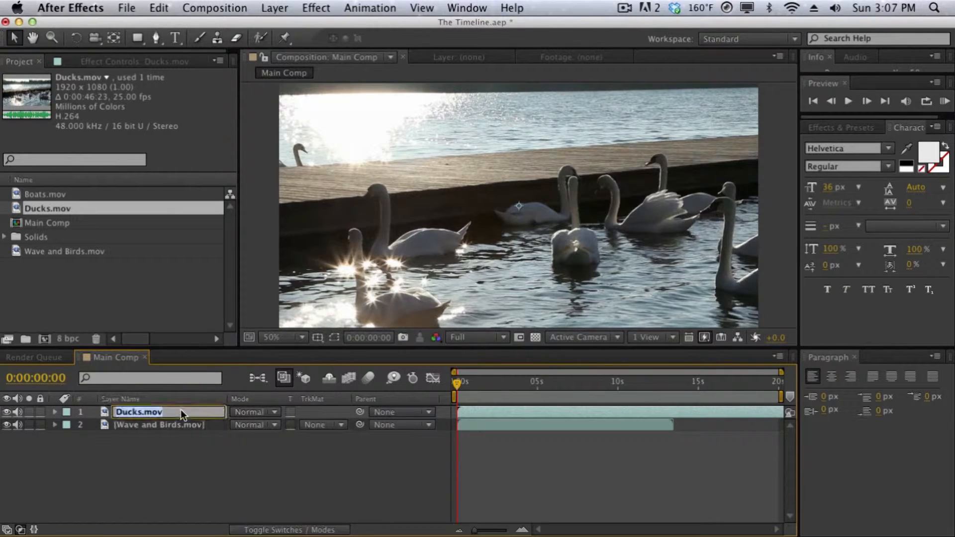
text(Footage 1)
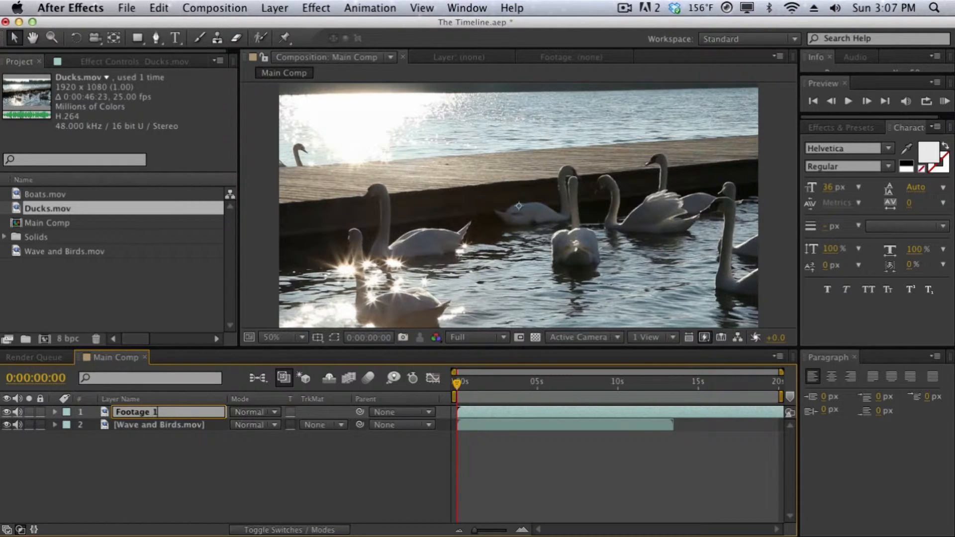
key(Return)
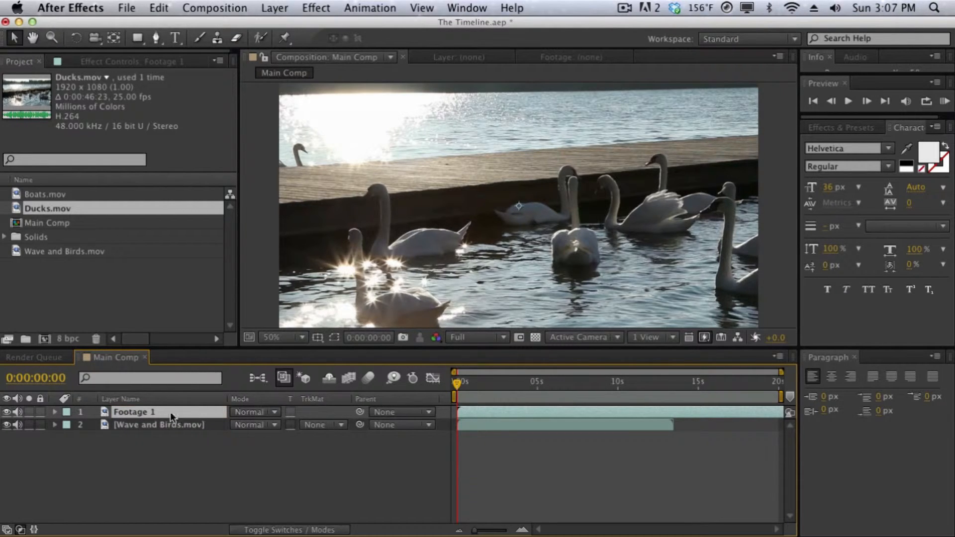
click(150, 424)
key(Return)
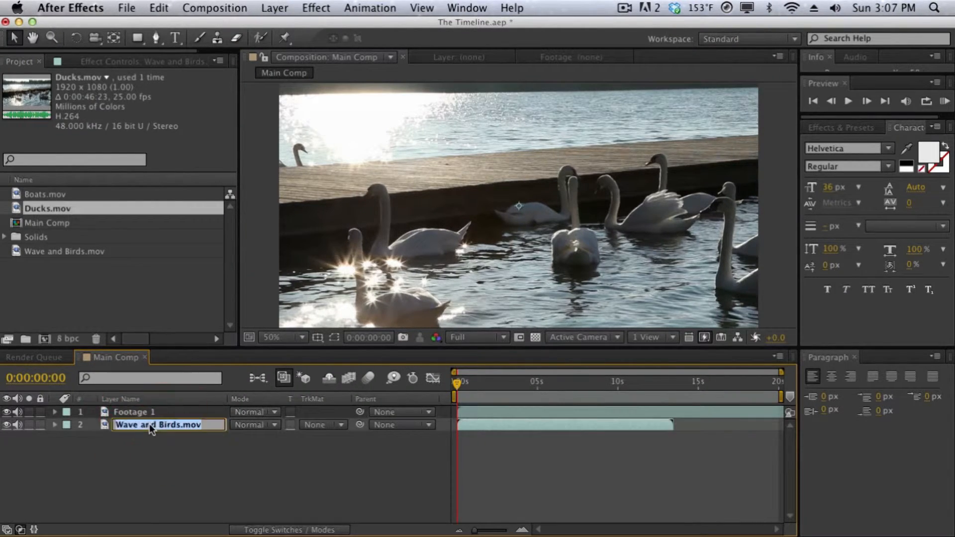
text(Footage 2)
key(Return)
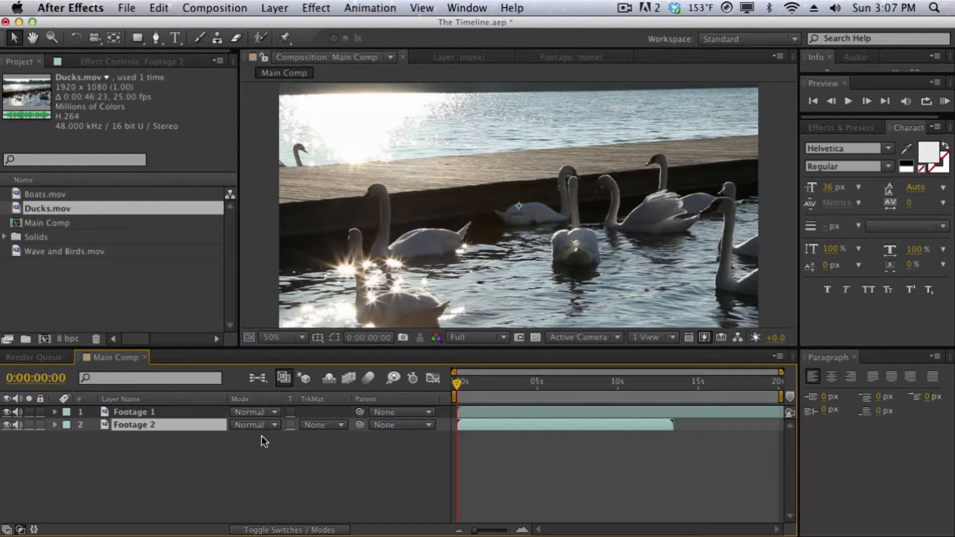
click(261, 411)
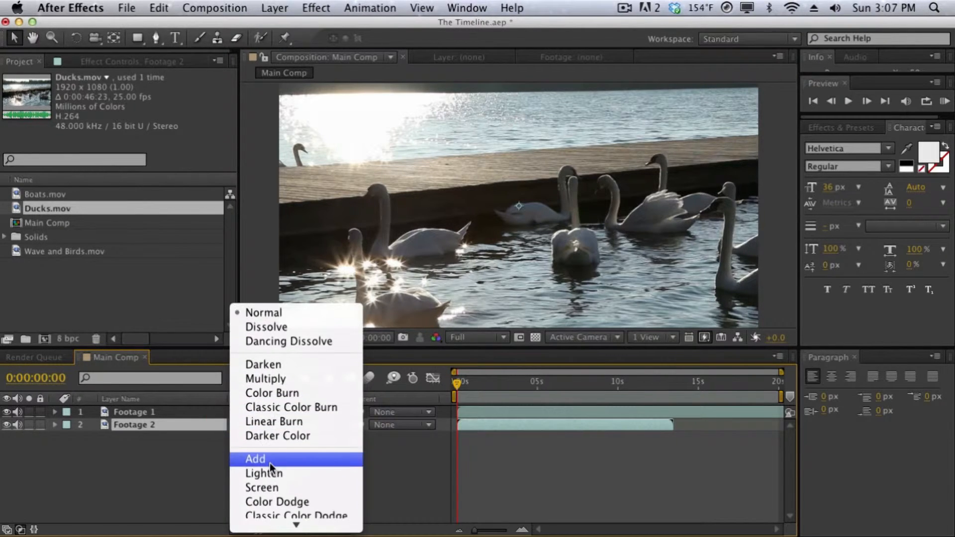
click(212, 445)
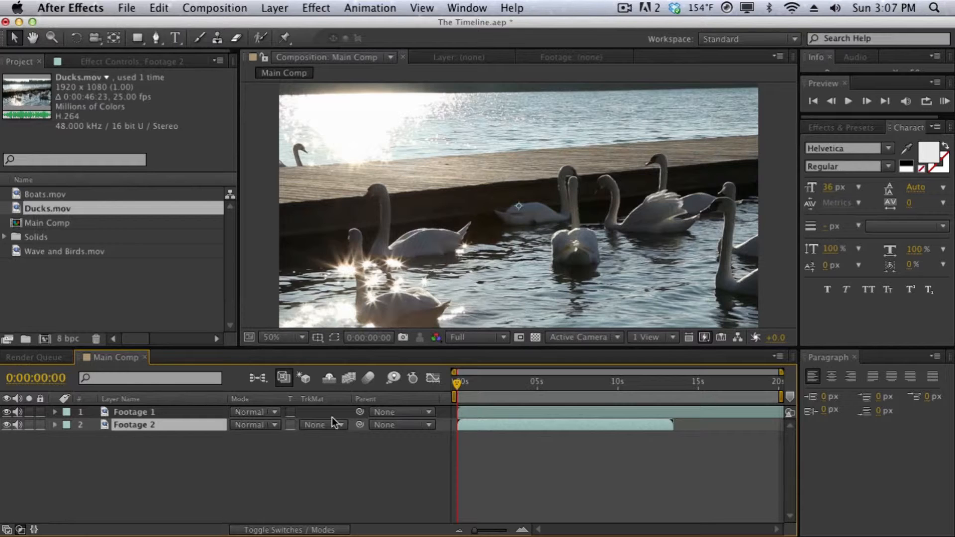
click(389, 414)
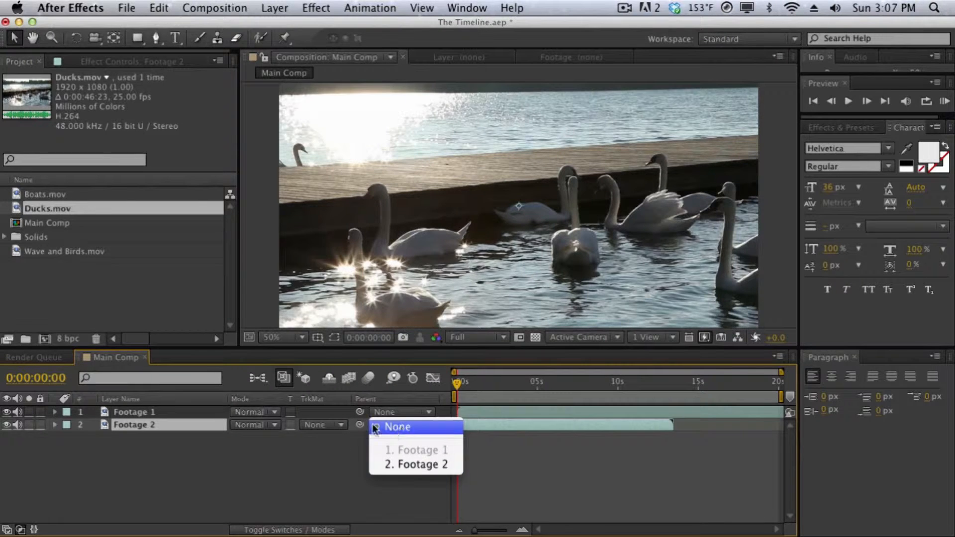
click(345, 445)
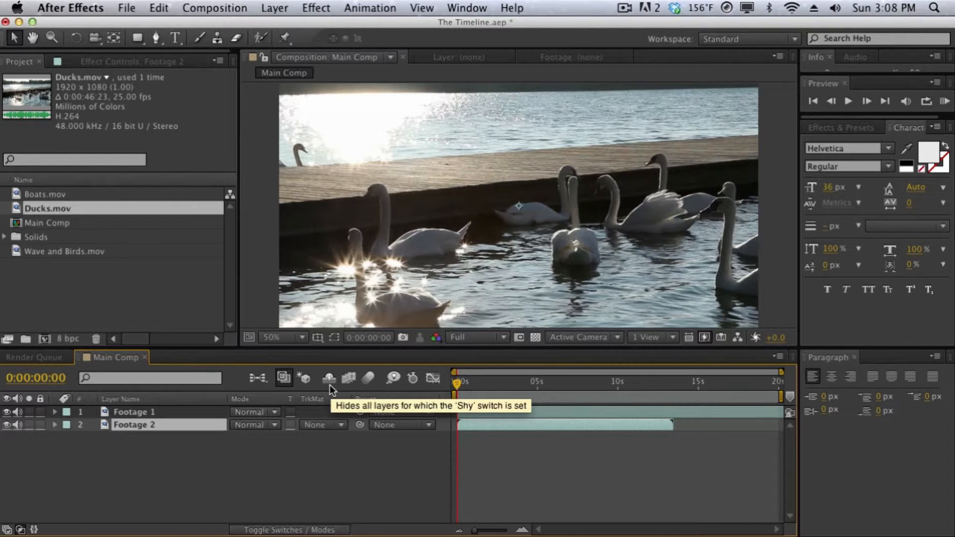
- Duplicate the Footage 1 and Footage 2 layers together three times, making eight layers in total
click(159, 437)
key(ctrl+a)
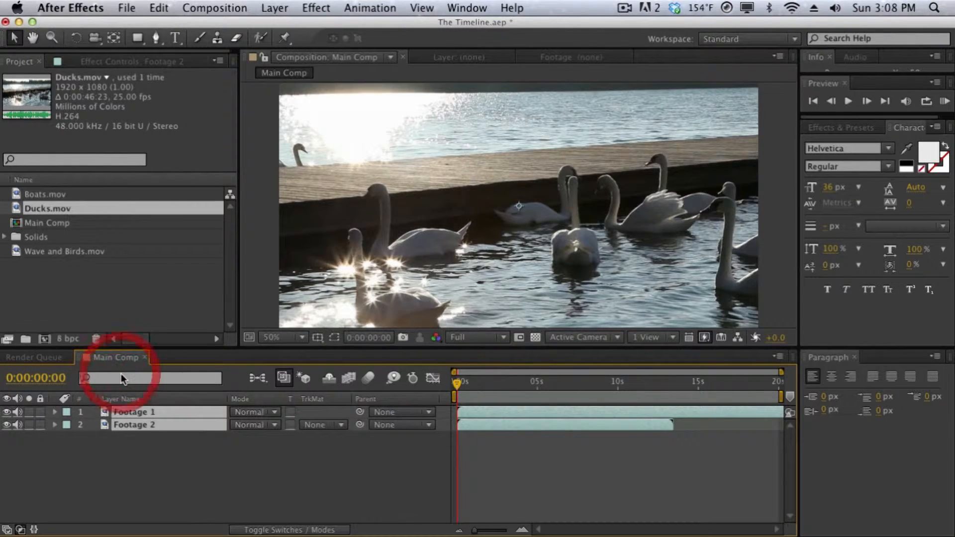
key(ctrl+d)
key(ctrl+d)
key(ctrl+d)
click(175, 514)
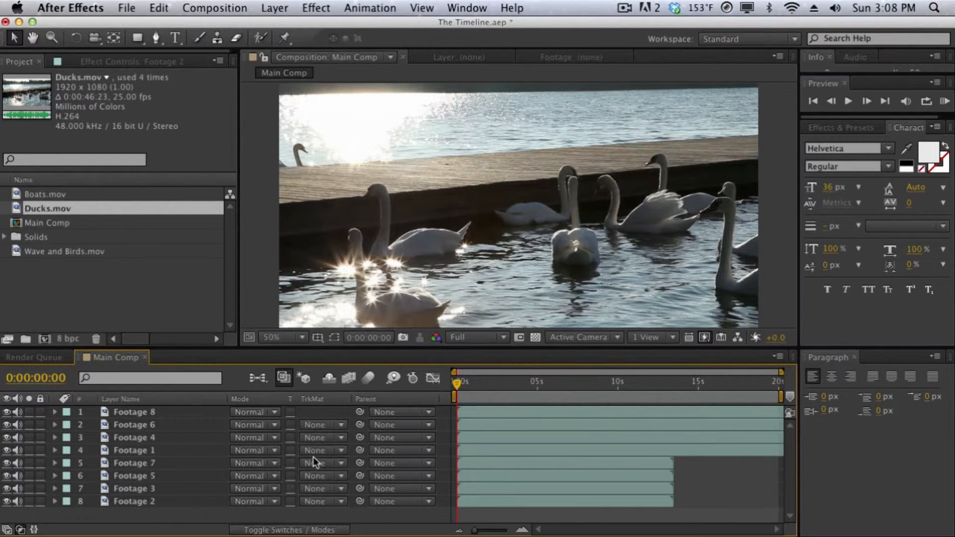
- Show the layer switches column and mark the upper six layers, Footage 8 down to Footage 5, as shy
click(297, 529)
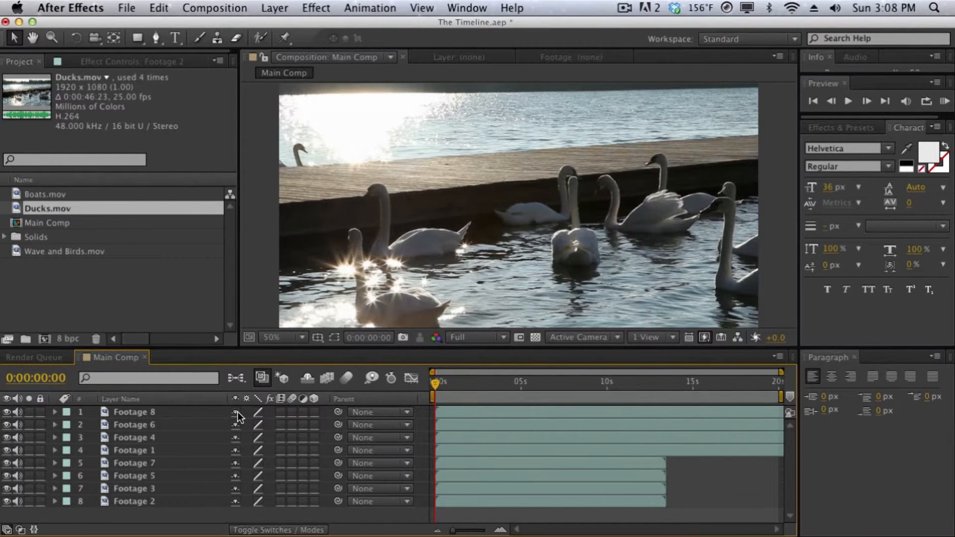
double_click(184, 411)
shift+click(178, 469)
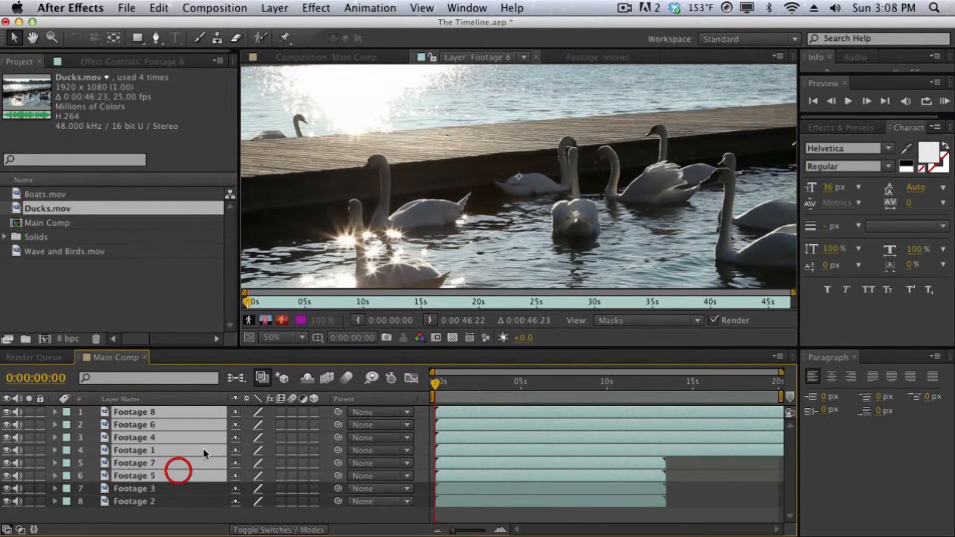
click(235, 412)
- Toggle the hiding of shy layers in the timeline on and off, ending with all layers shown
click(307, 381)
click(307, 381)
click(307, 381)
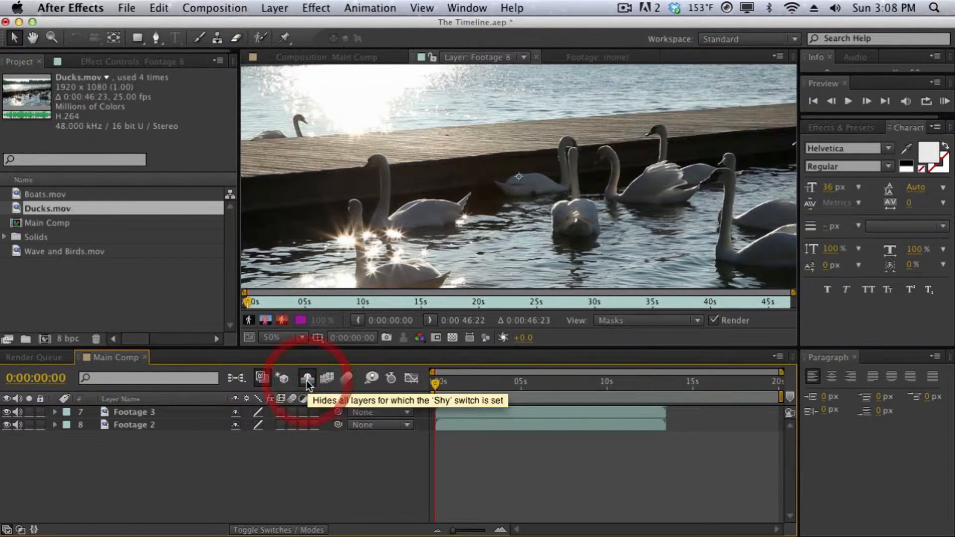
click(307, 382)
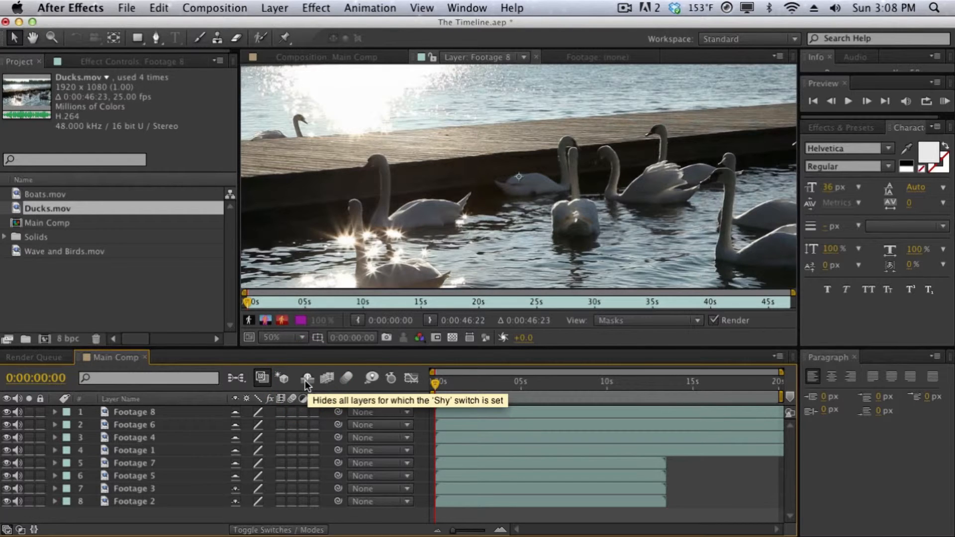
click(306, 381)
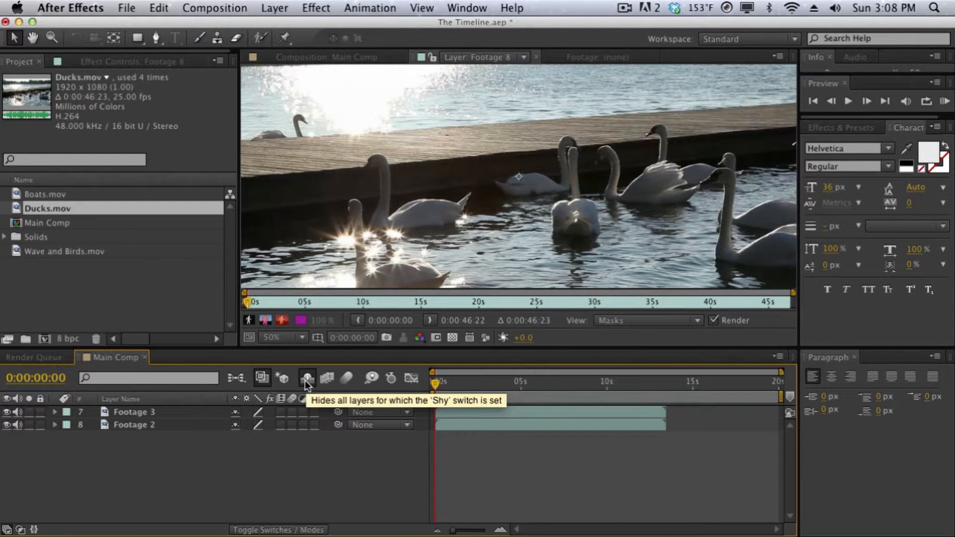
click(306, 381)
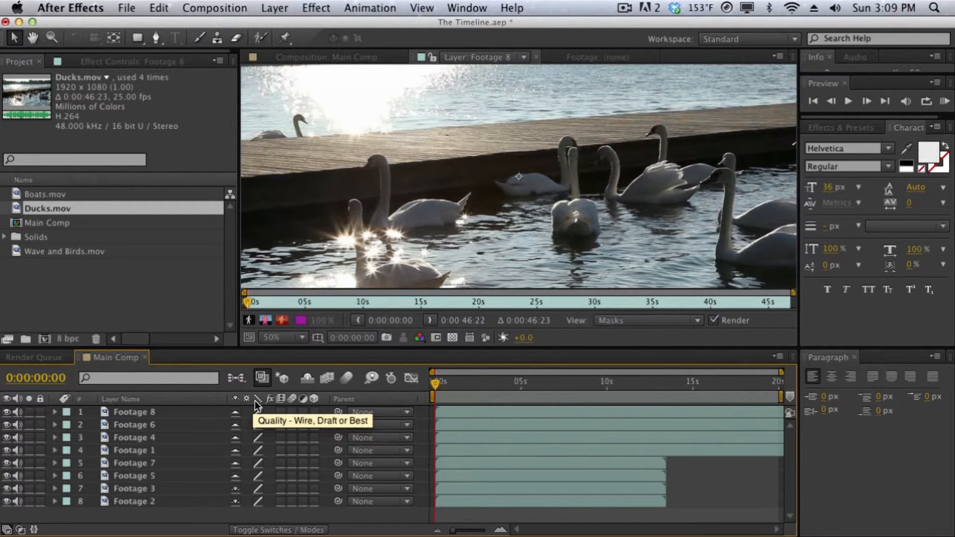
- Return to the Main Comp composition view and switch the Footage 8 layer's quality to draft
click(376, 56)
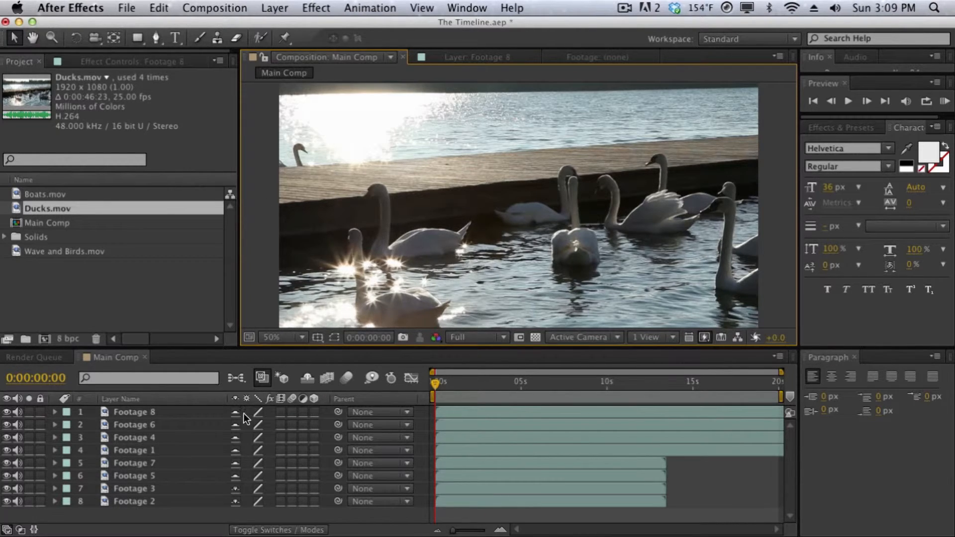
click(260, 413)
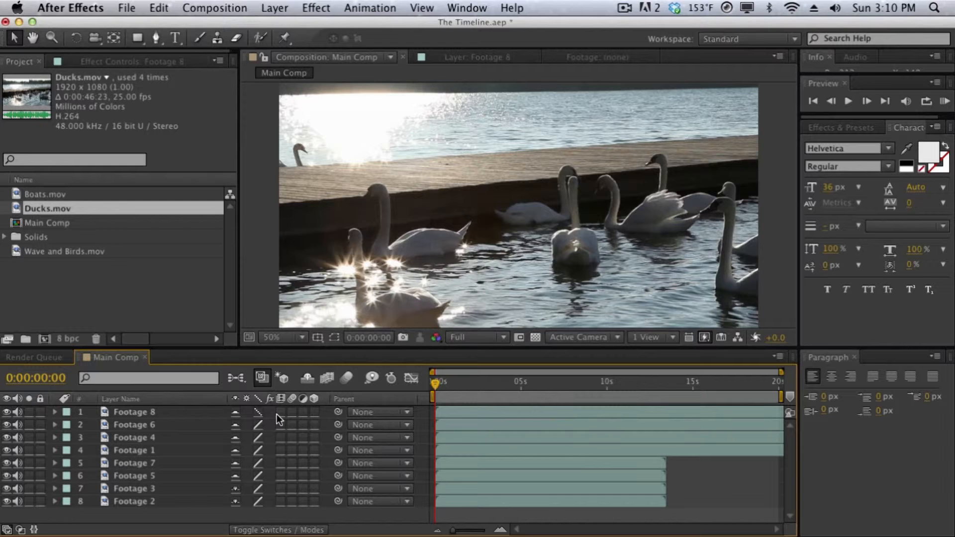
- Restore the Footage 8 layer to best quality and toggle the hiding of shy layers on and off
click(260, 414)
click(307, 378)
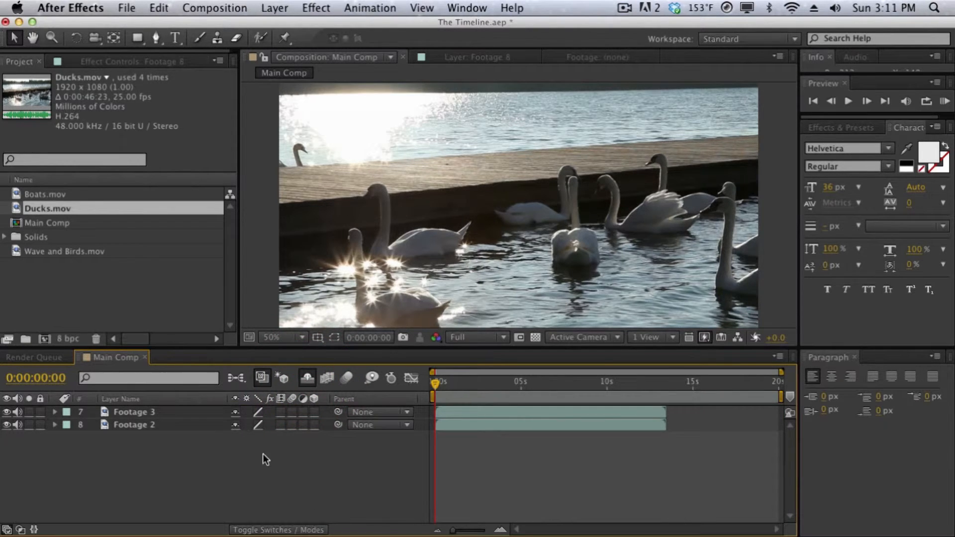
click(304, 379)
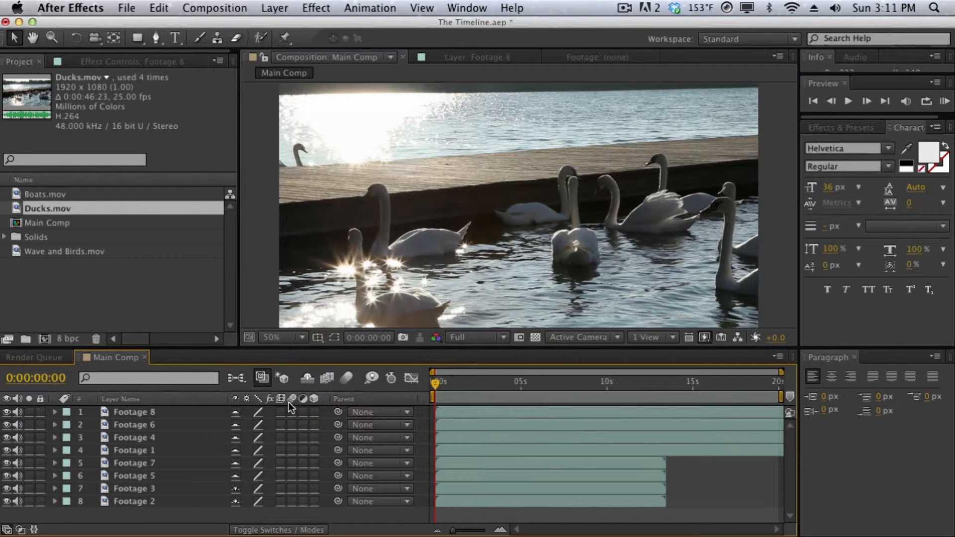
- Enable motion blur for the composition and try the motion blur switches on the upper five layers, ending with those layer switches off
mouse_move(290, 411)
mouse_down()
mouse_move(291, 453)
mouse_move(291, 424)
mouse_up()
click(347, 378)
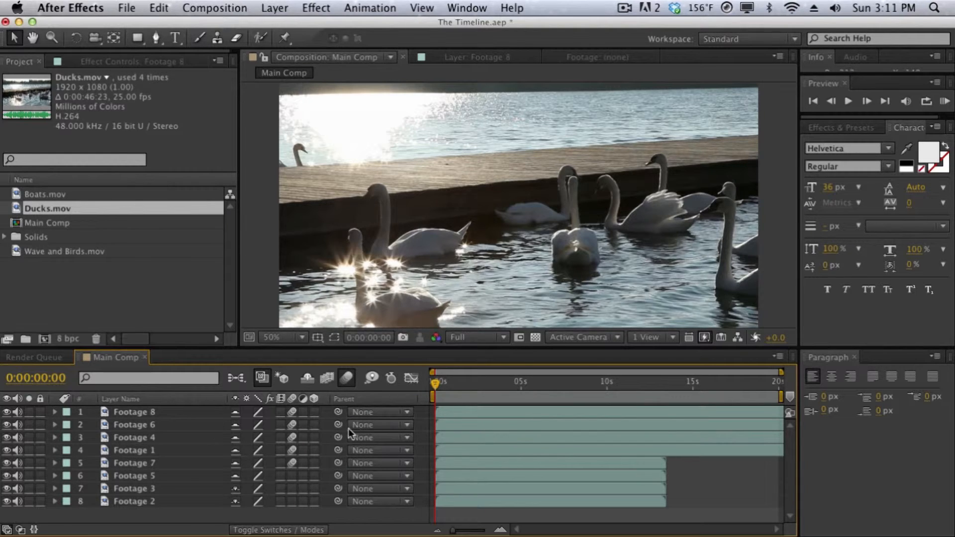
click(348, 380)
drag(292, 413, 292, 463)
key(space)
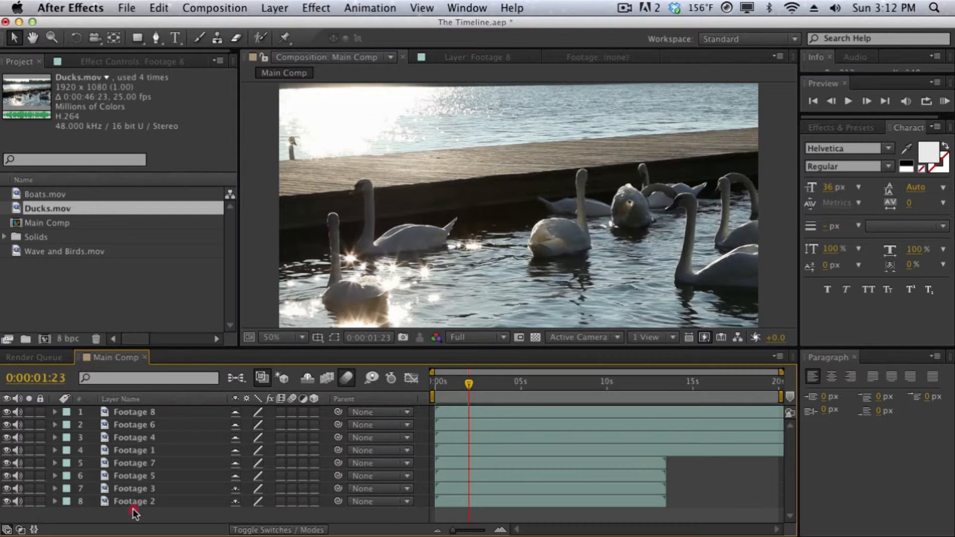
- Set the Main Comp's duration to 50 seconds in its composition settings
drag(132, 509, 132, 462)
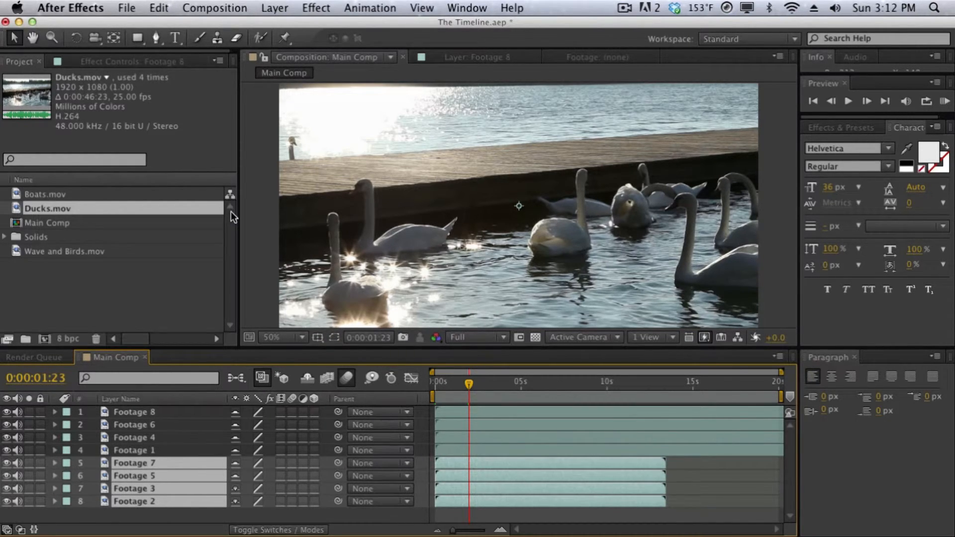
click(200, 7)
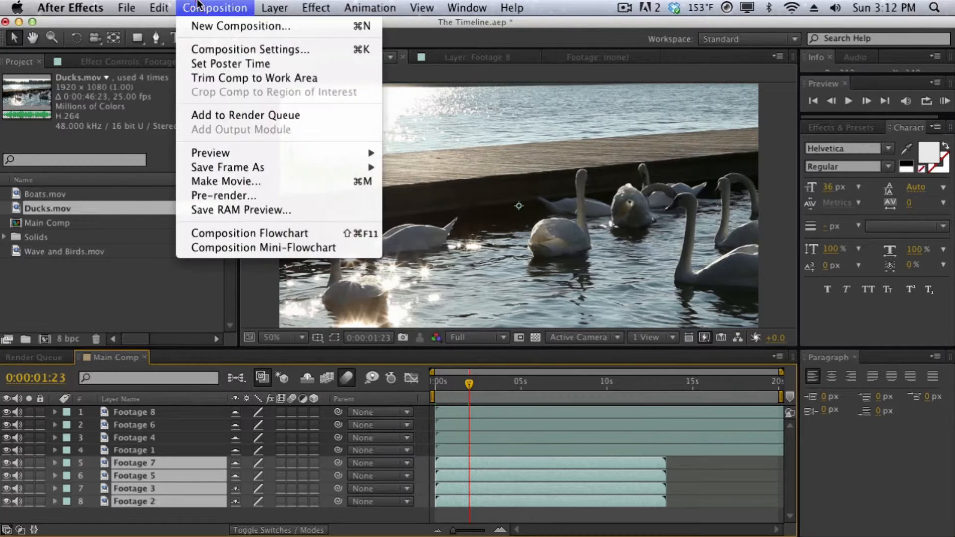
click(198, 50)
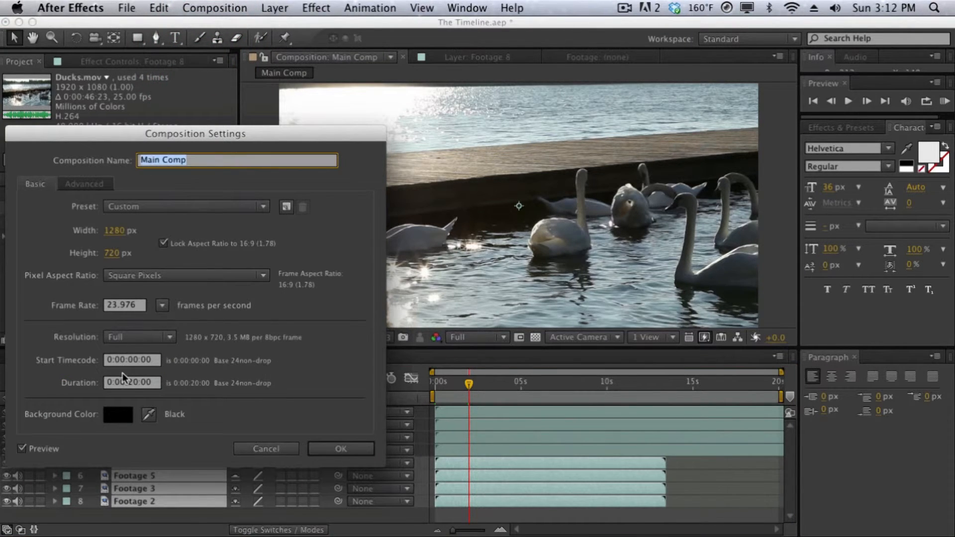
click(133, 381)
key(BackSpace)
text(4)
key(BackSpace)
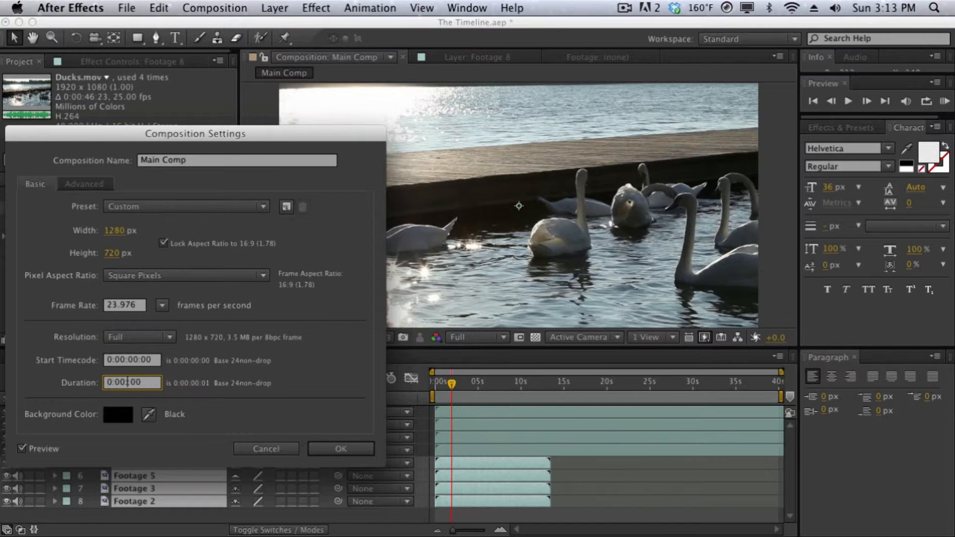
text(5)
key(Return)
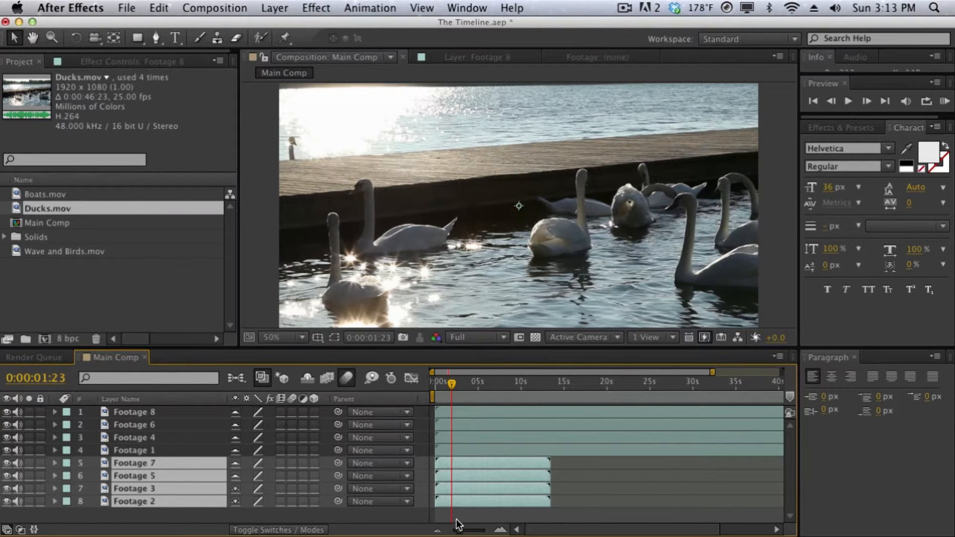
drag(458, 531, 453, 530)
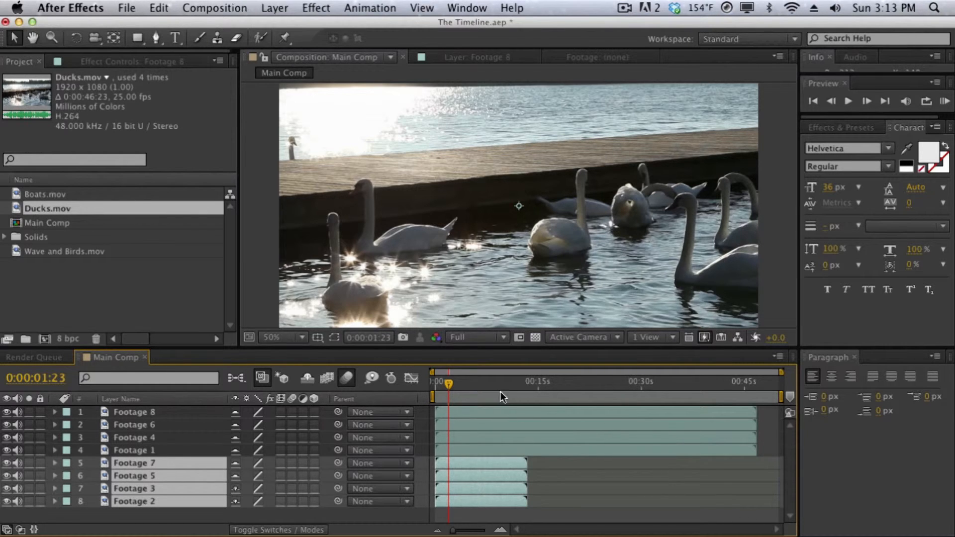
- Trim the Footage 8 layer to start at about 0:00:02:23 and end at about 0:00:07:10
click(456, 386)
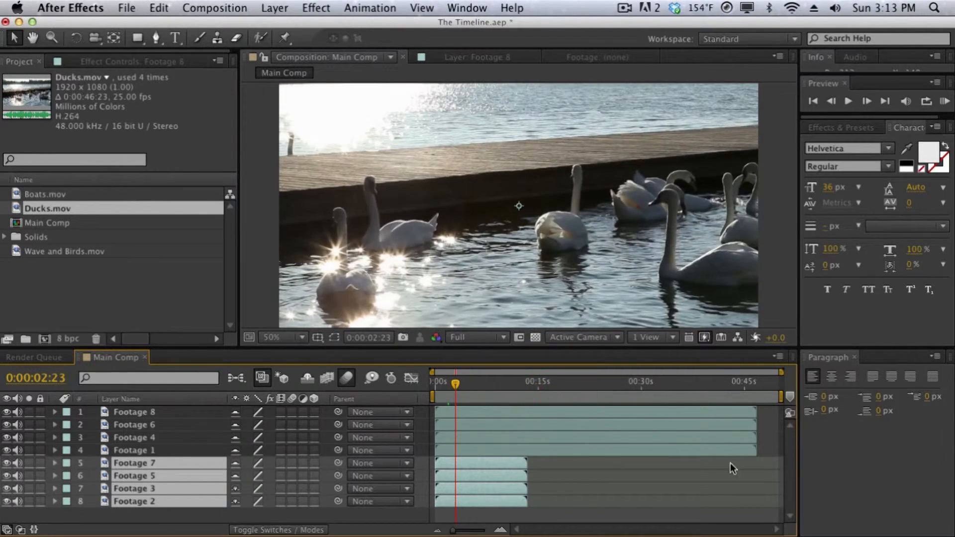
drag(756, 412, 454, 413)
drag(456, 413, 454, 412)
drag(453, 379, 493, 382)
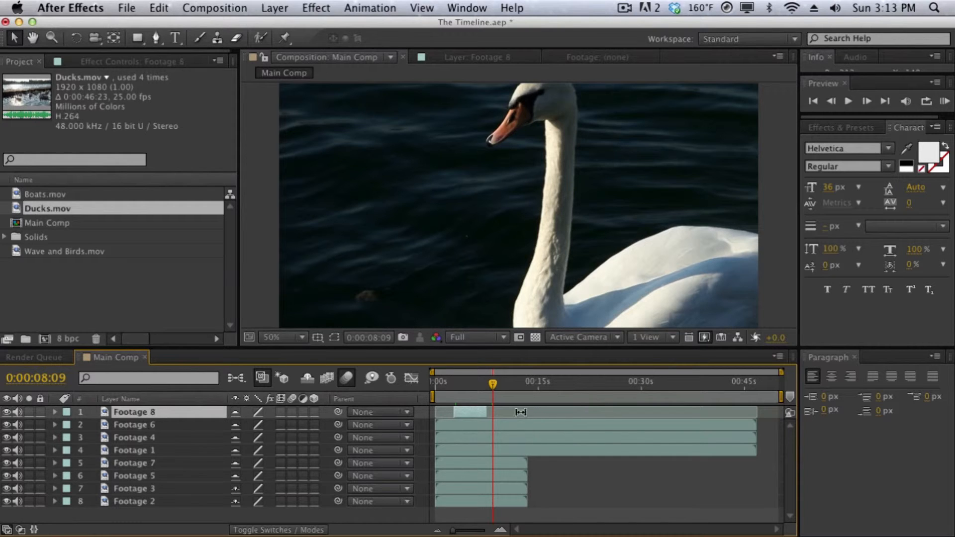
- Slip the source footage back and forth inside Footage 8's trimmed range, scrubbing to compare, and finish with the range starting at the source's first frame
drag(505, 413, 525, 413)
drag(457, 387, 476, 386)
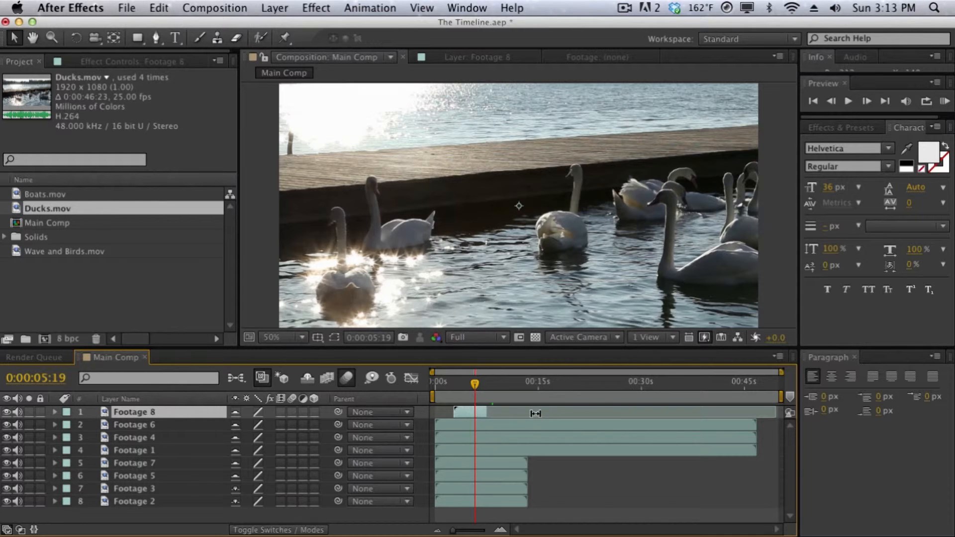
drag(550, 413, 499, 401)
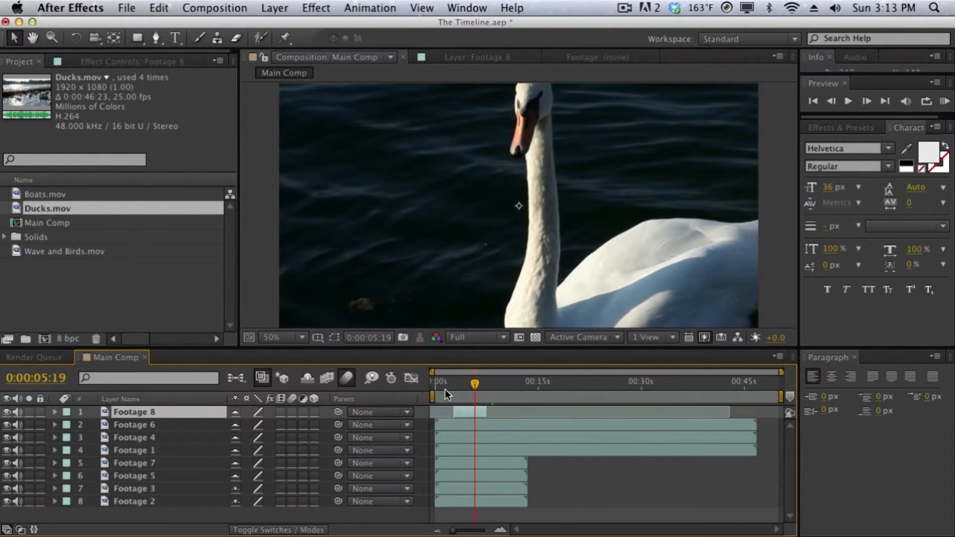
drag(452, 381, 486, 379)
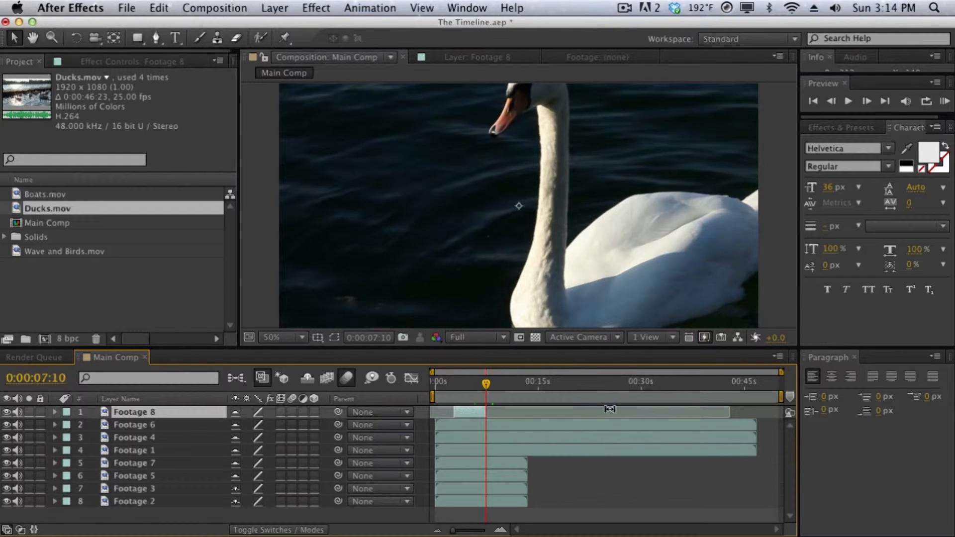
drag(729, 412, 449, 423)
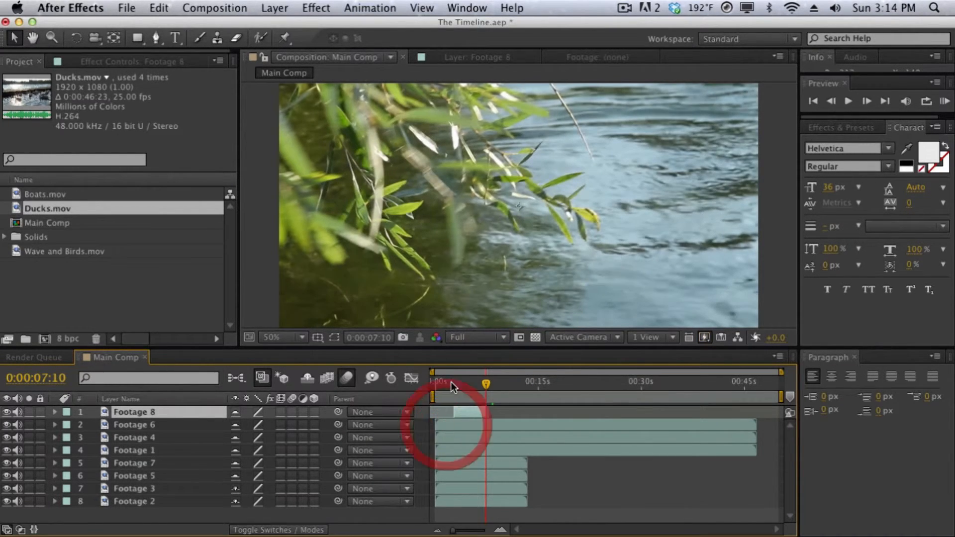
drag(450, 381, 478, 382)
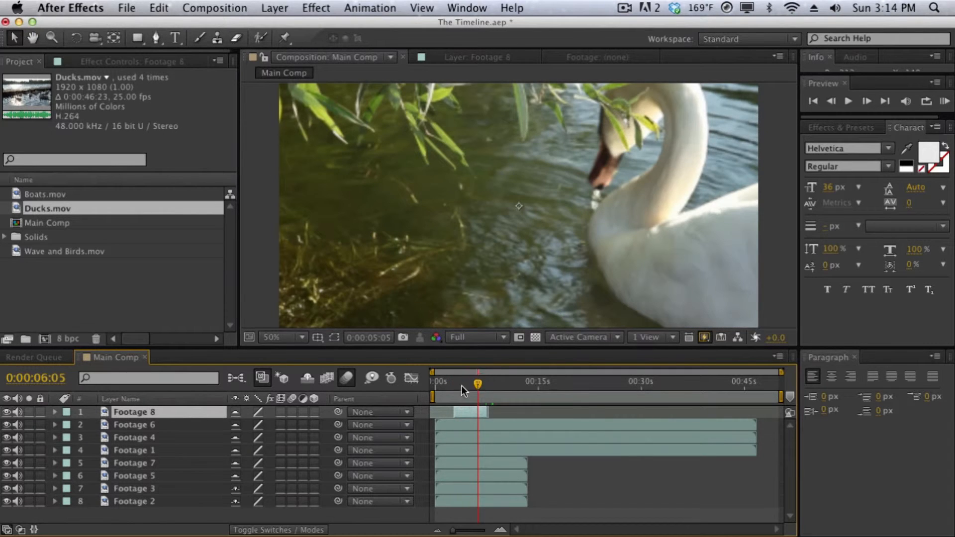
drag(442, 413, 853, 390)
drag(455, 384, 473, 383)
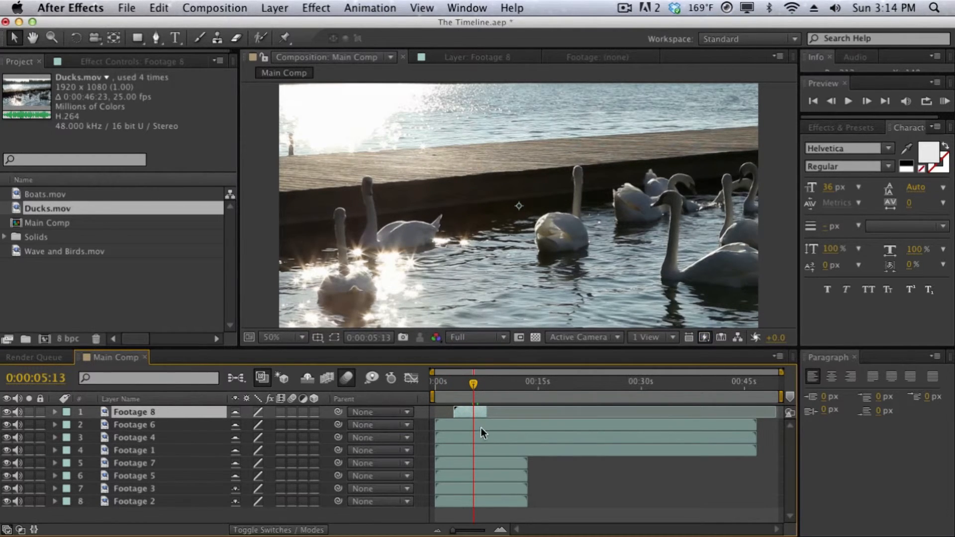
- Extend Footage 8's end to about 11 seconds and stagger Footage 6, Footage 4, Footage 1 and Footage 7 to successively later start times
drag(485, 406, 508, 410)
drag(448, 425, 518, 423)
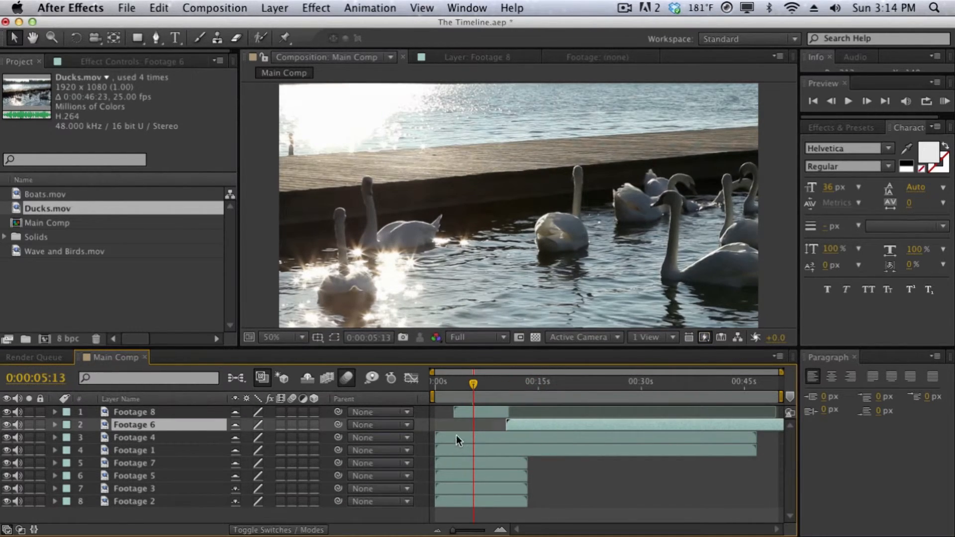
drag(455, 437, 548, 437)
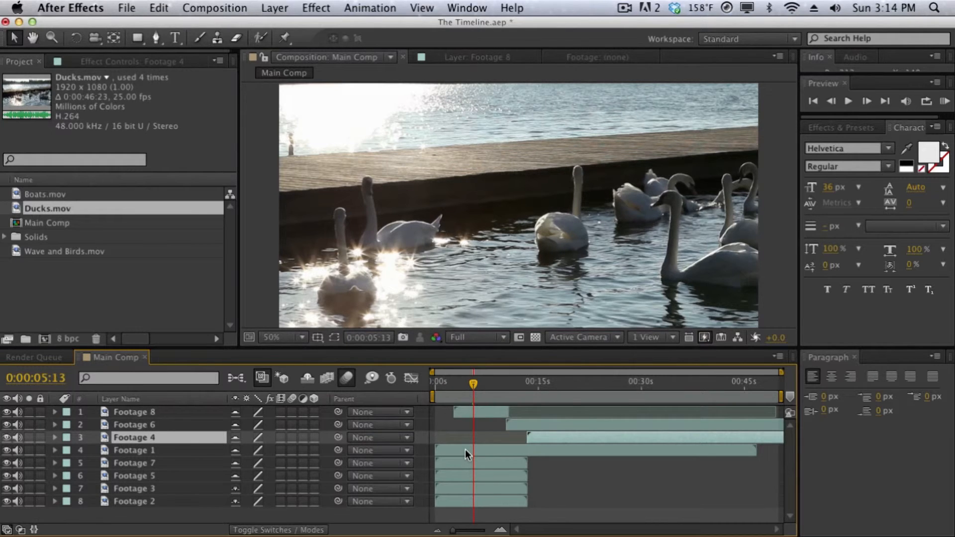
drag(465, 450, 572, 449)
drag(503, 463, 624, 462)
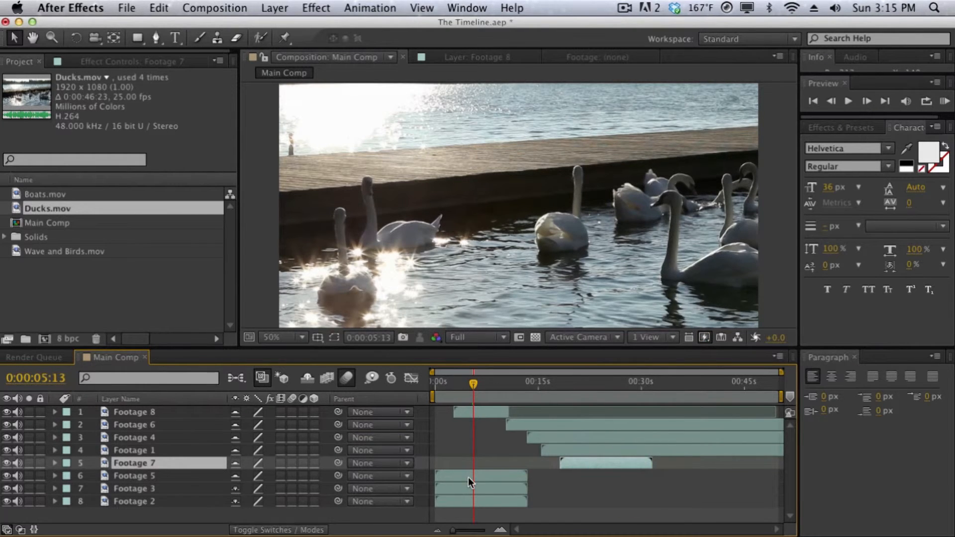
- Scrub through Footage 8 and past the start of Footage 6 to review the transition, stopping at 0:00:13:02
click(180, 412)
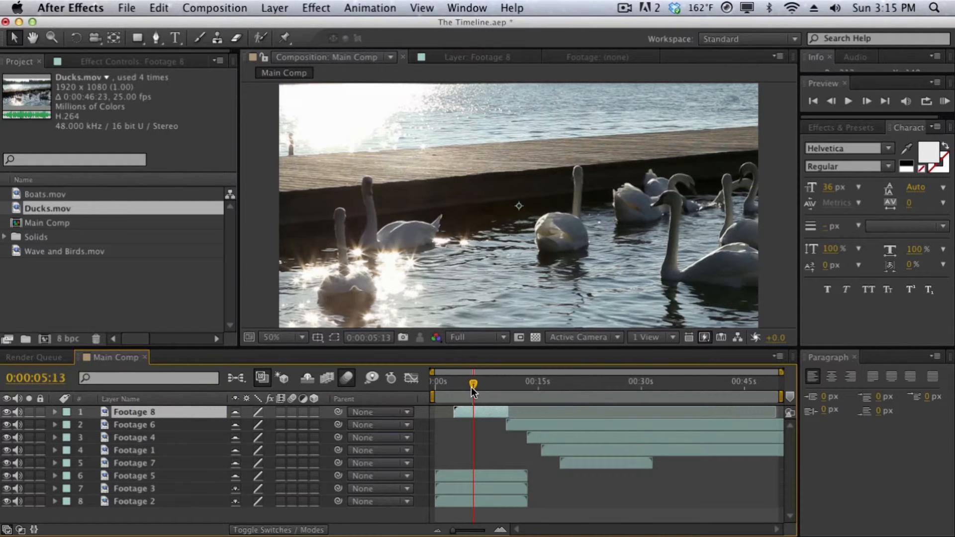
drag(470, 387, 511, 384)
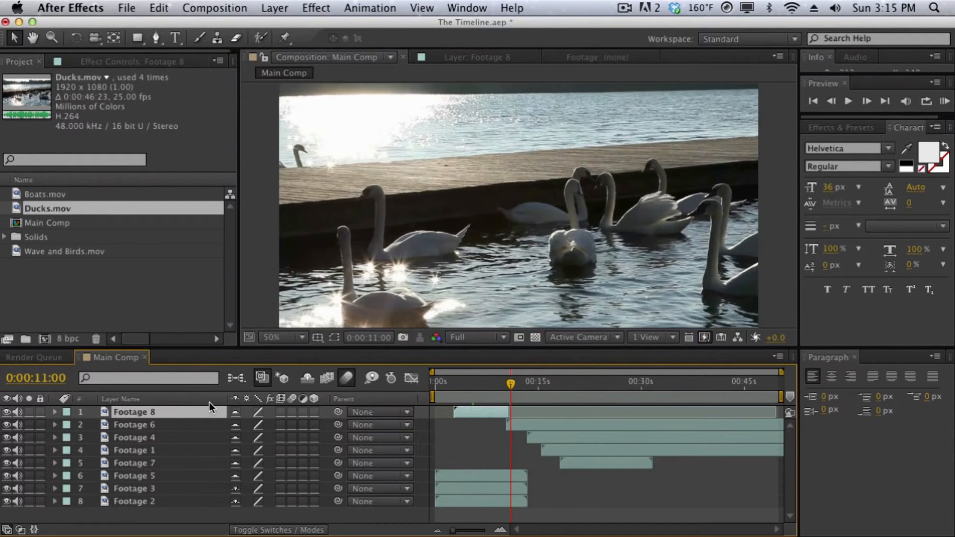
click(498, 382)
drag(486, 382, 511, 382)
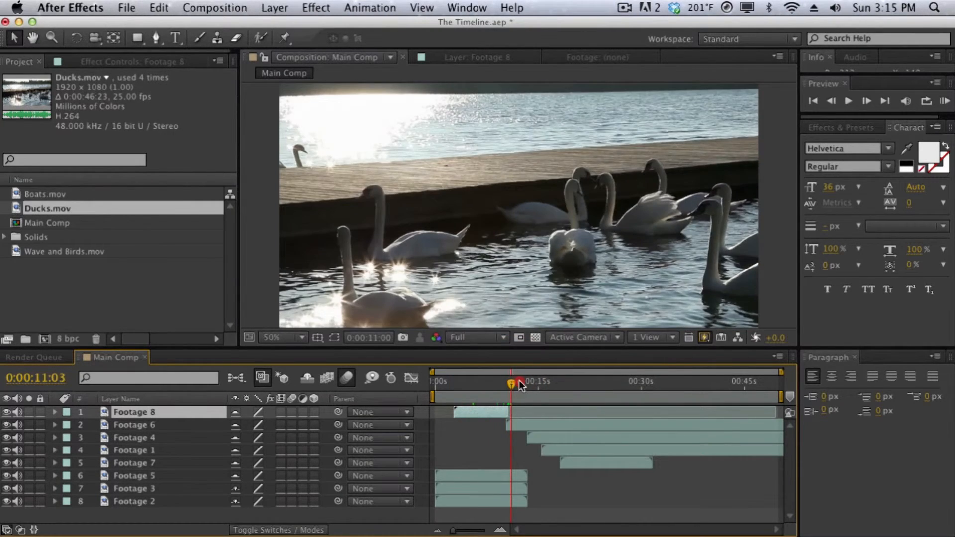
double_click(166, 424)
drag(504, 385, 524, 383)
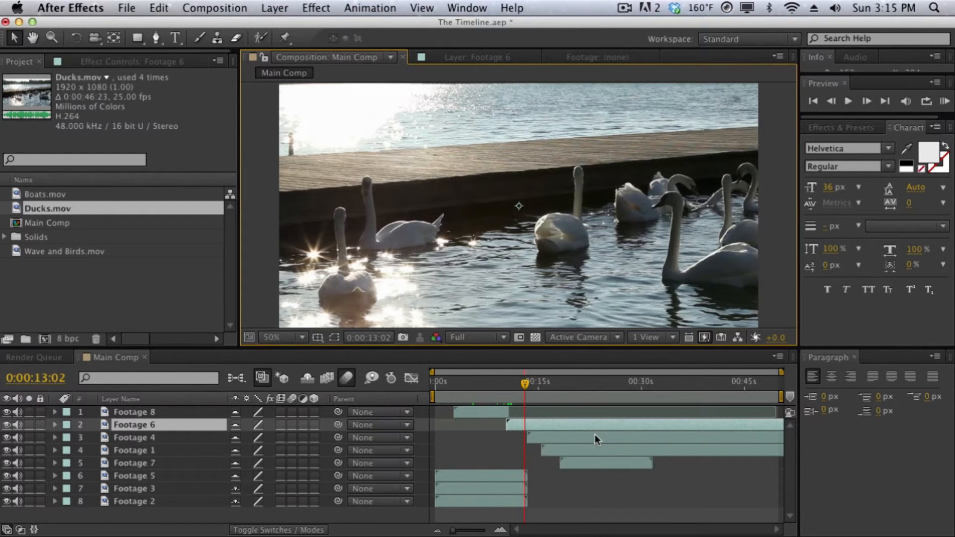
- Examine the Footage 6 layer's Quality, Switches, Keyframe Assistant, Layer Styles and Effect options without choosing any
right_click(536, 422)
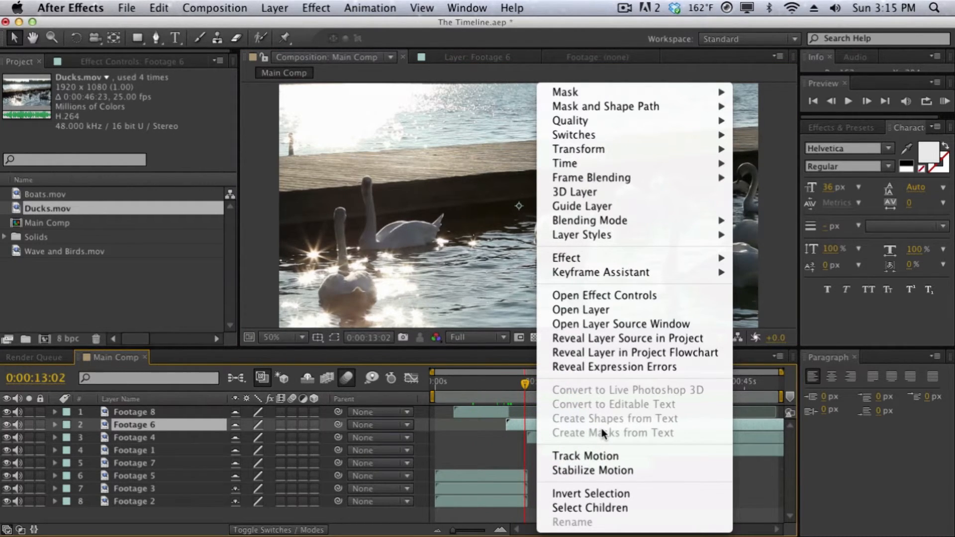
mouse_move(622, 163)
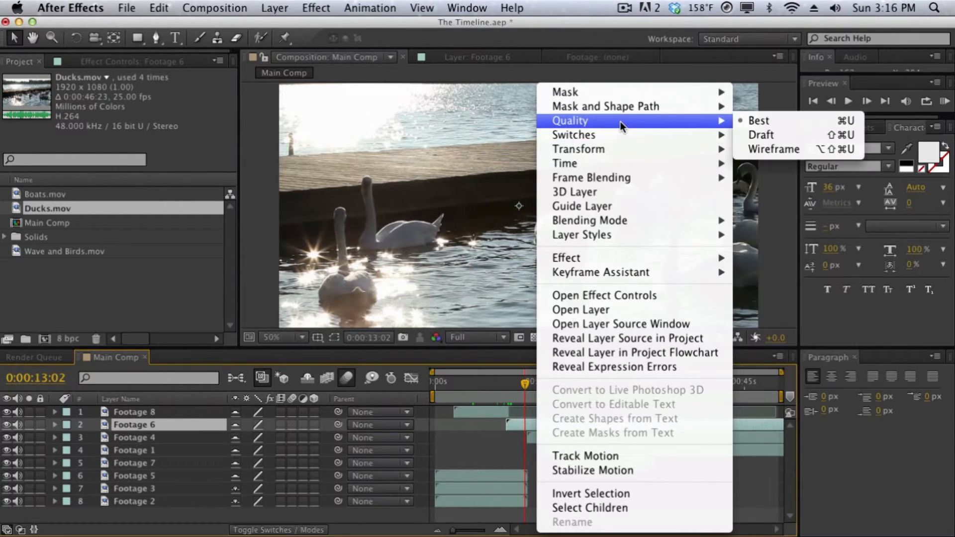
mouse_move(620, 132)
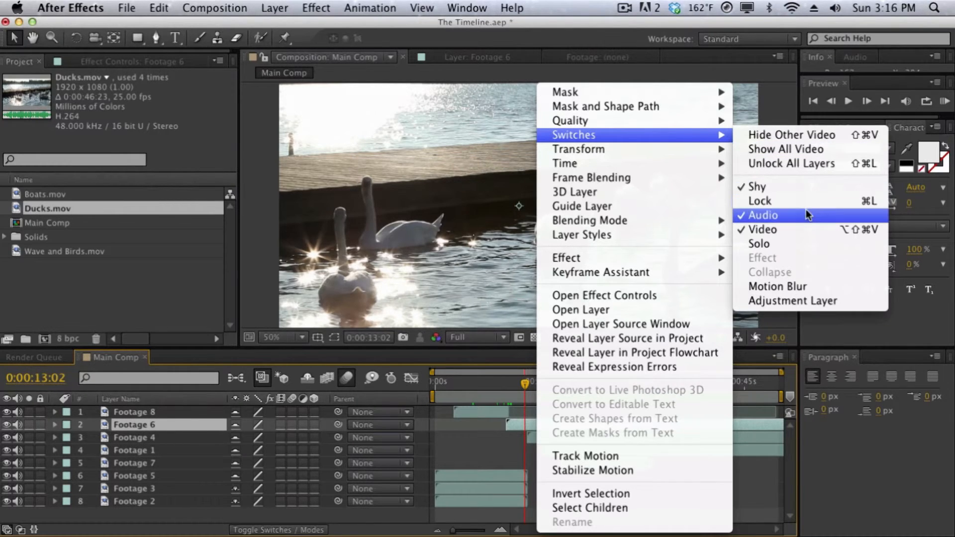
mouse_move(589, 275)
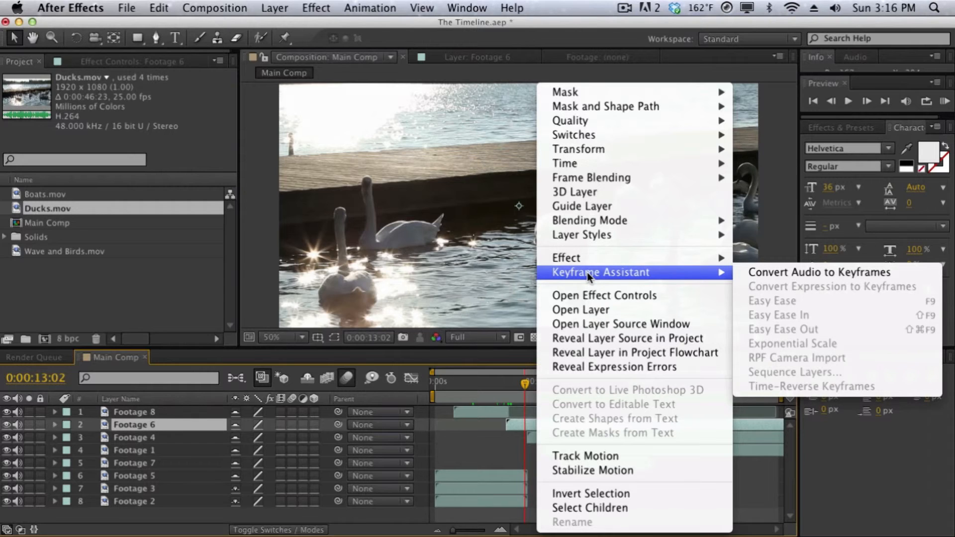
mouse_move(584, 257)
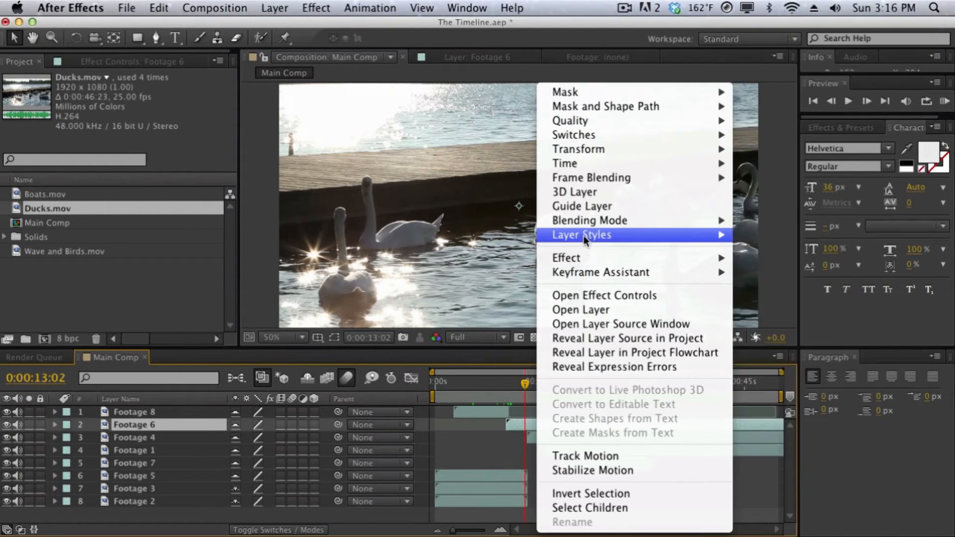
mouse_move(584, 234)
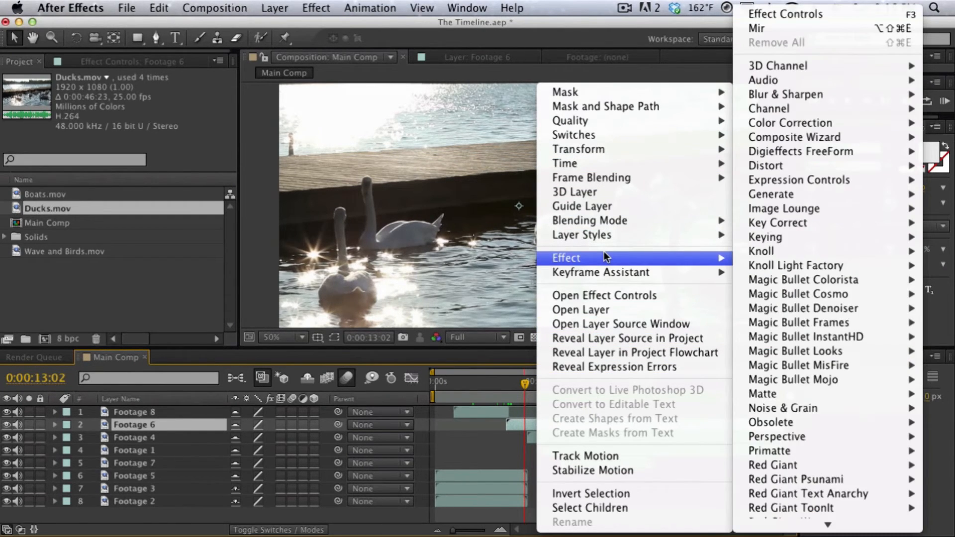
click(372, 271)
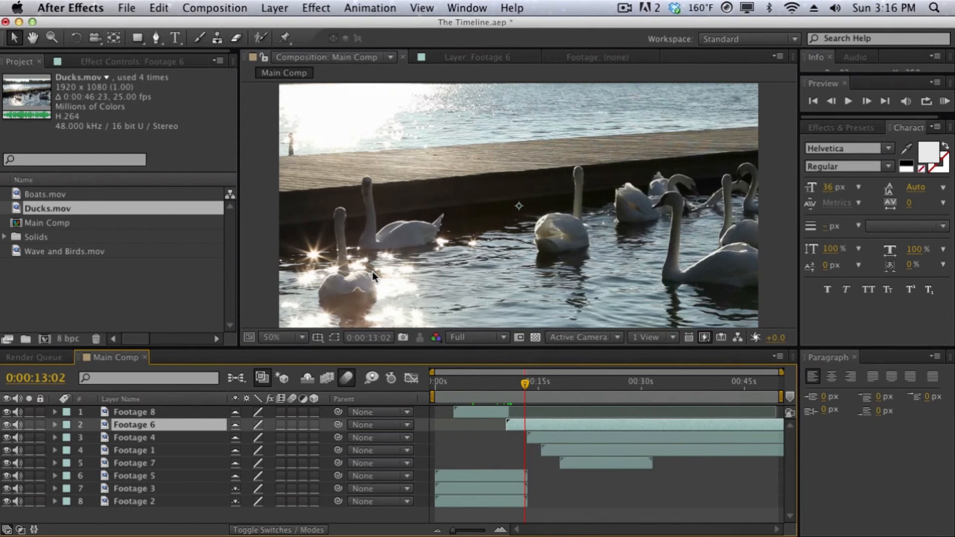